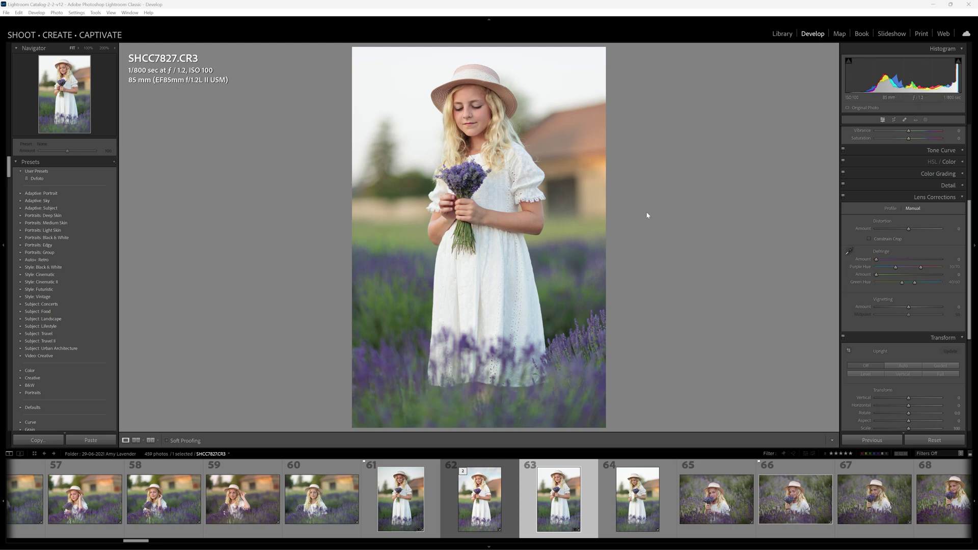
Zoom in on the lavender bouquet, fingers and sleeve lace to check for colour fringing
click(460, 181)
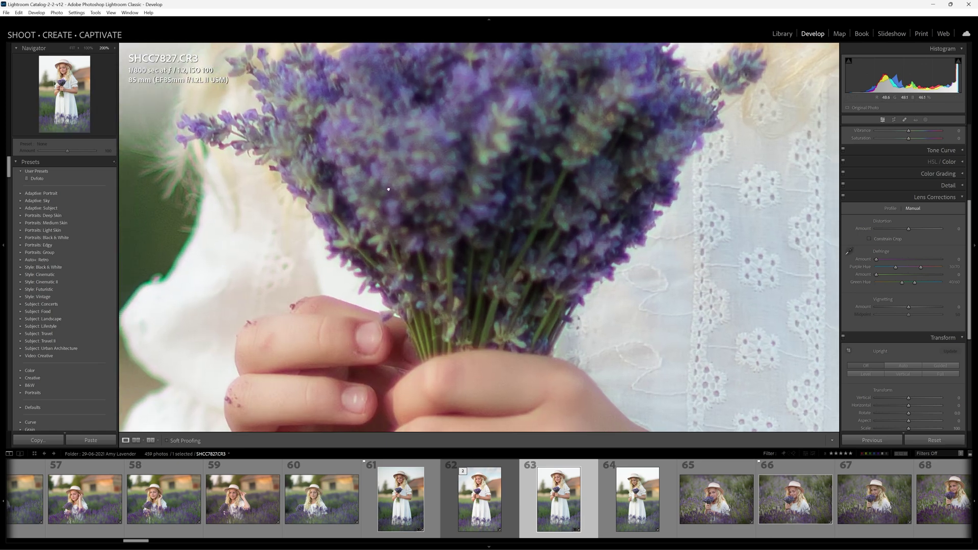
drag(425, 180, 477, 173)
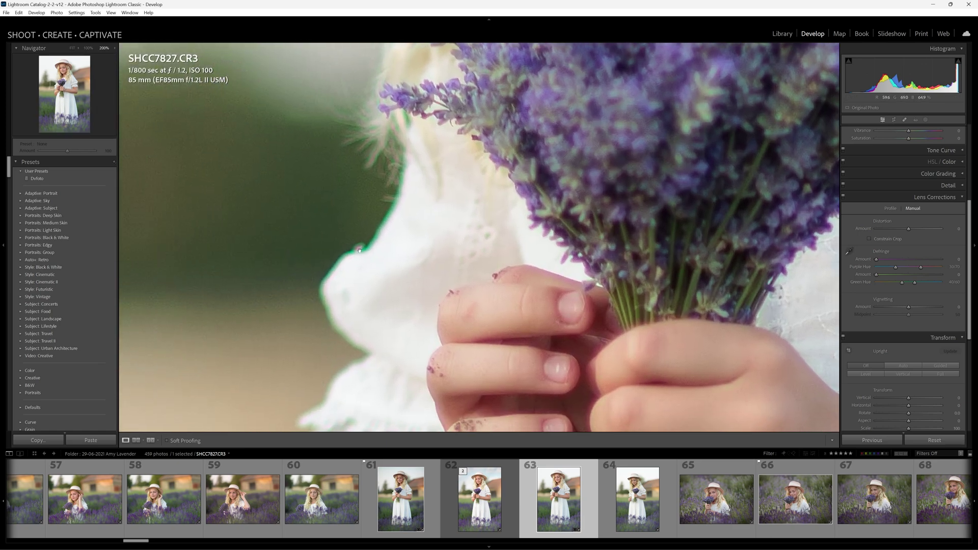
click(436, 277)
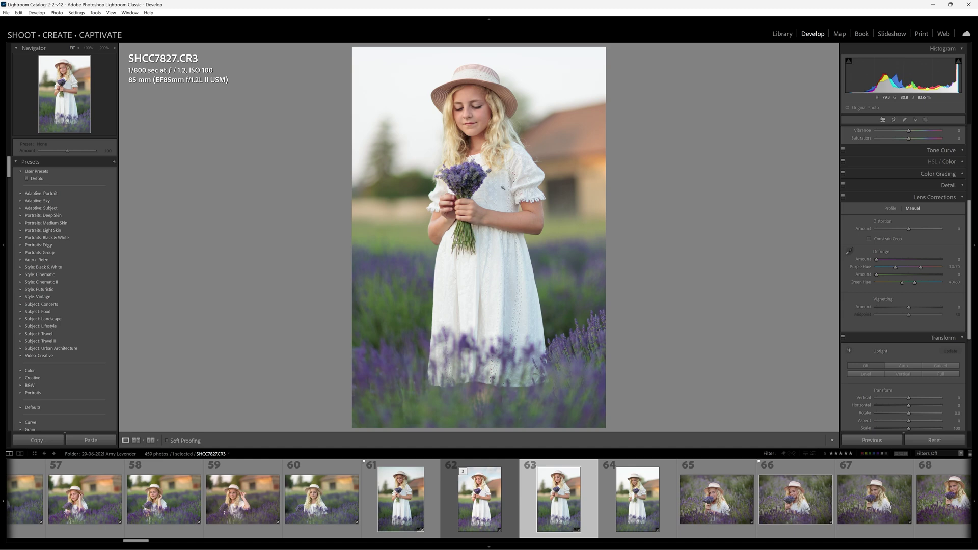
click(461, 168)
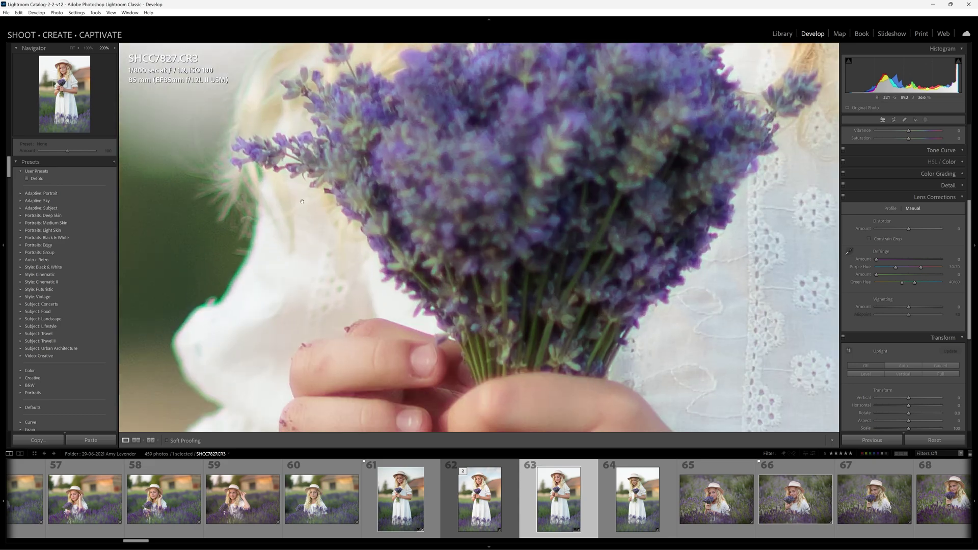
key(ctrl+equal)
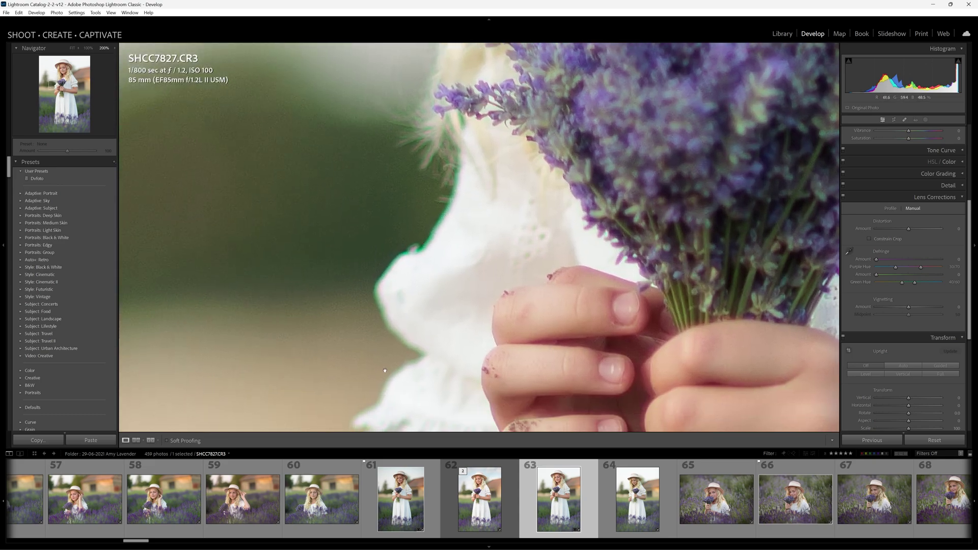
drag(390, 367, 331, 163)
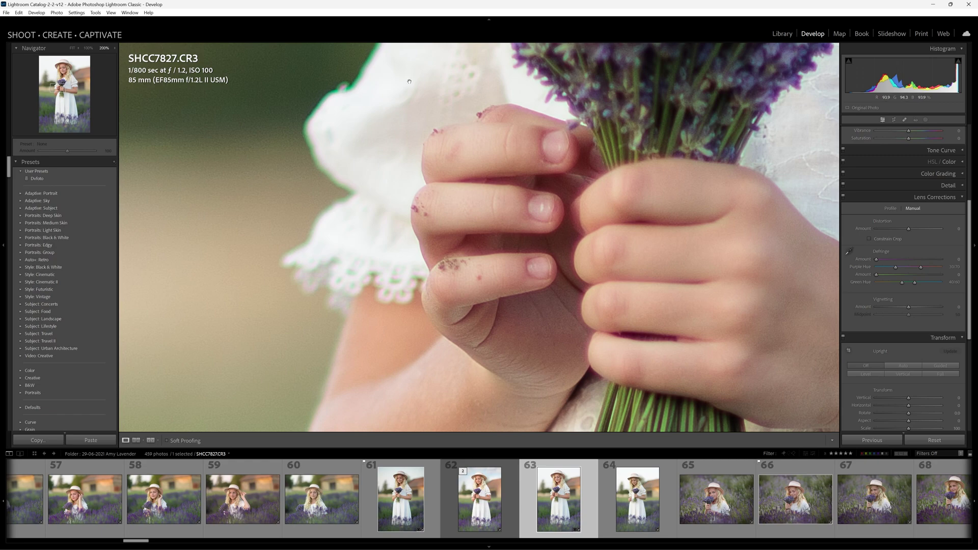
drag(666, 156, 536, 194)
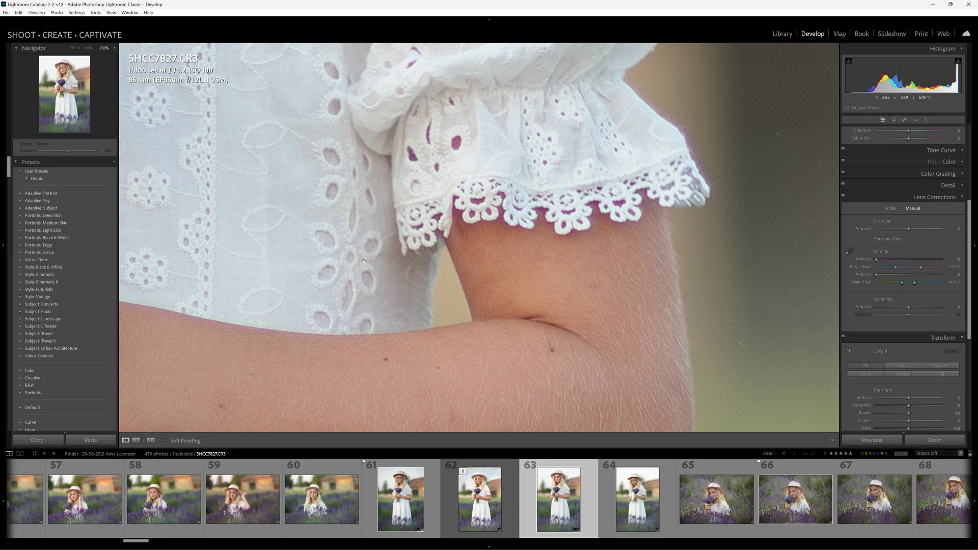
Inspect the dress embroidery, bouquet stems and the girl's face up close
click(357, 148)
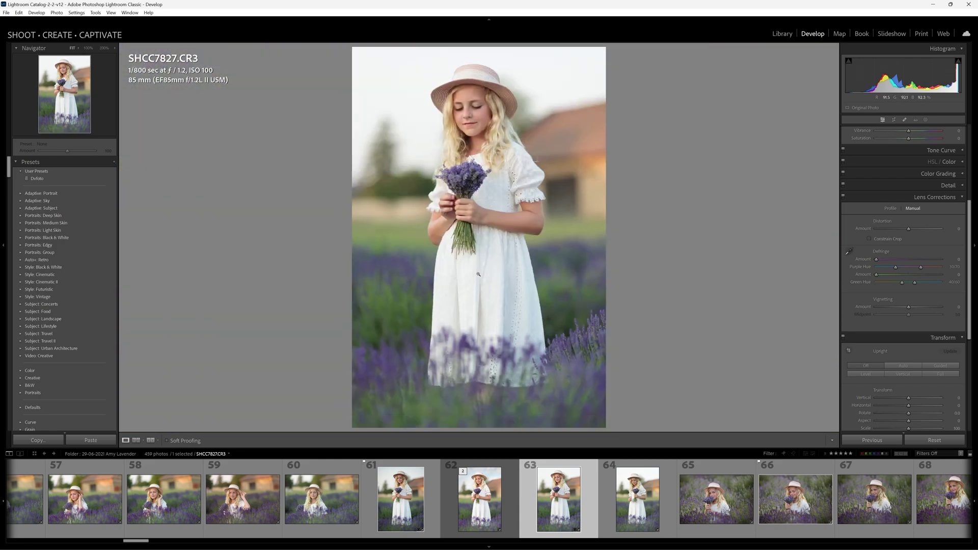
click(497, 249)
drag(497, 249, 449, 212)
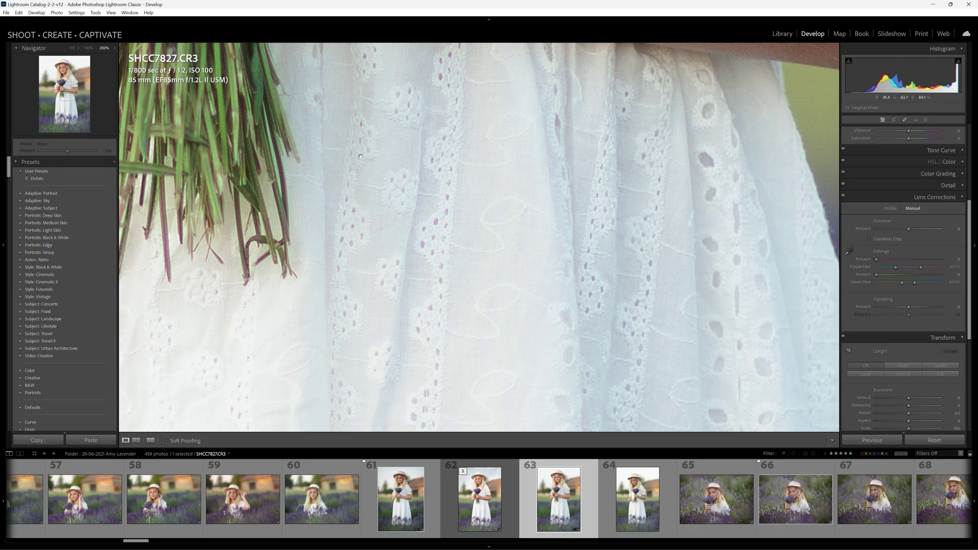
drag(349, 162, 330, 209)
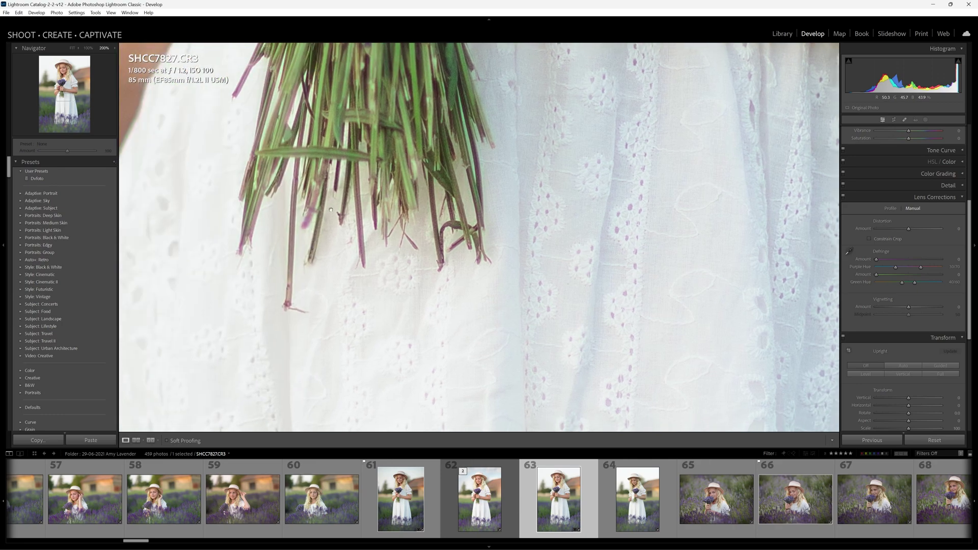
click(376, 184)
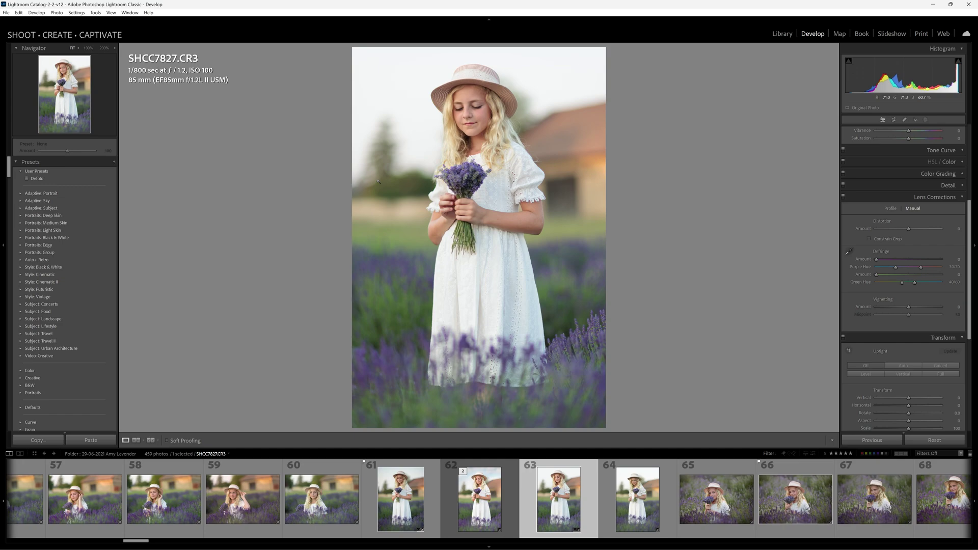
drag(473, 133, 539, 317)
Turn off Enable Profile Corrections, leaving only Remove Chromatic Aberration checked
click(916, 204)
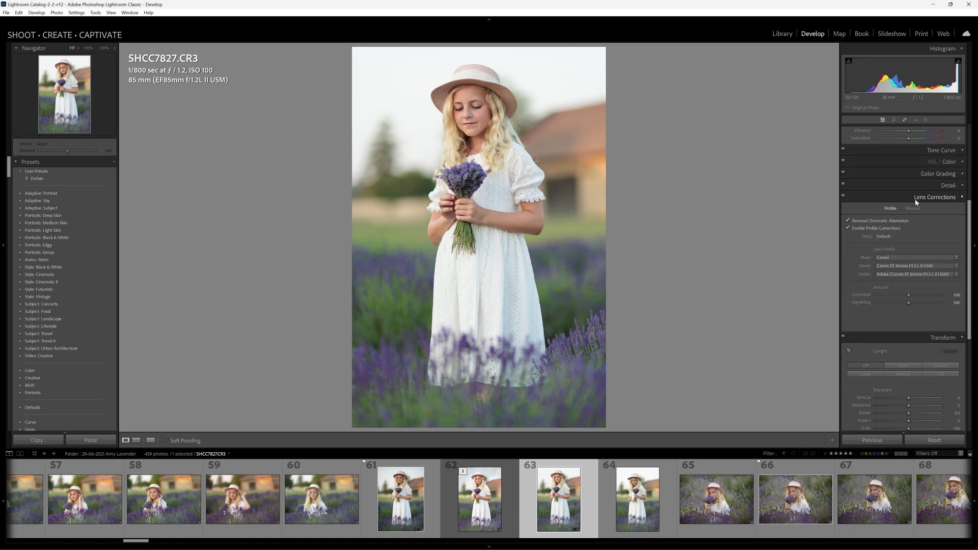
click(861, 228)
click(860, 220)
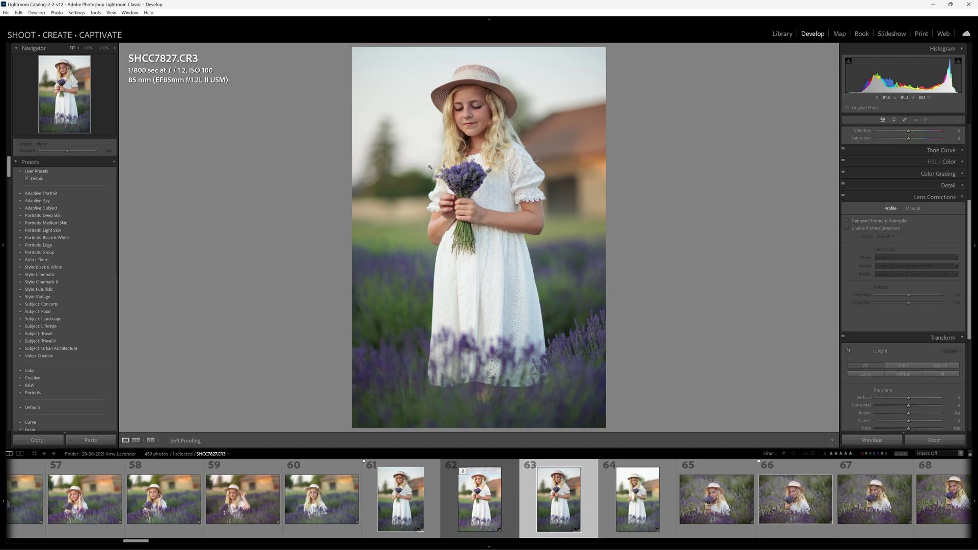
click(435, 185)
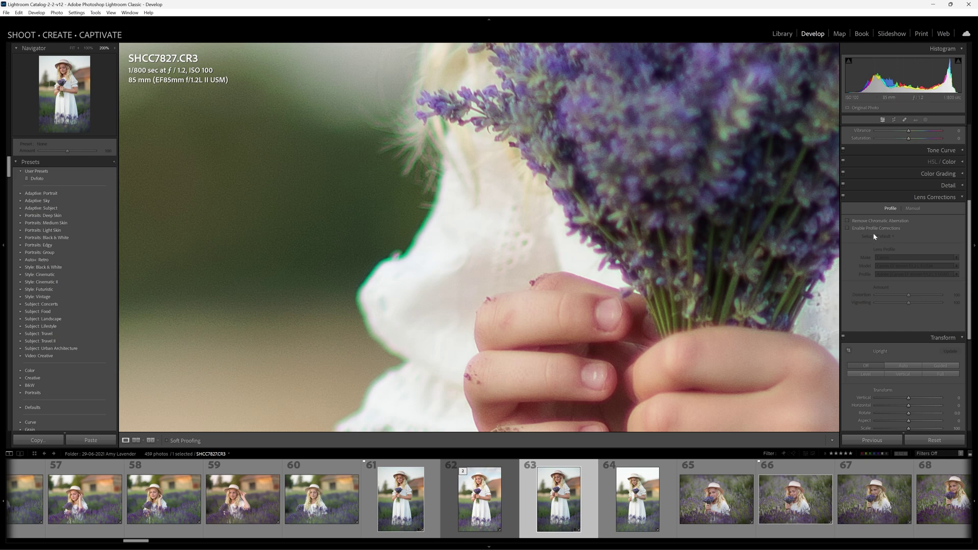
click(848, 221)
click(480, 249)
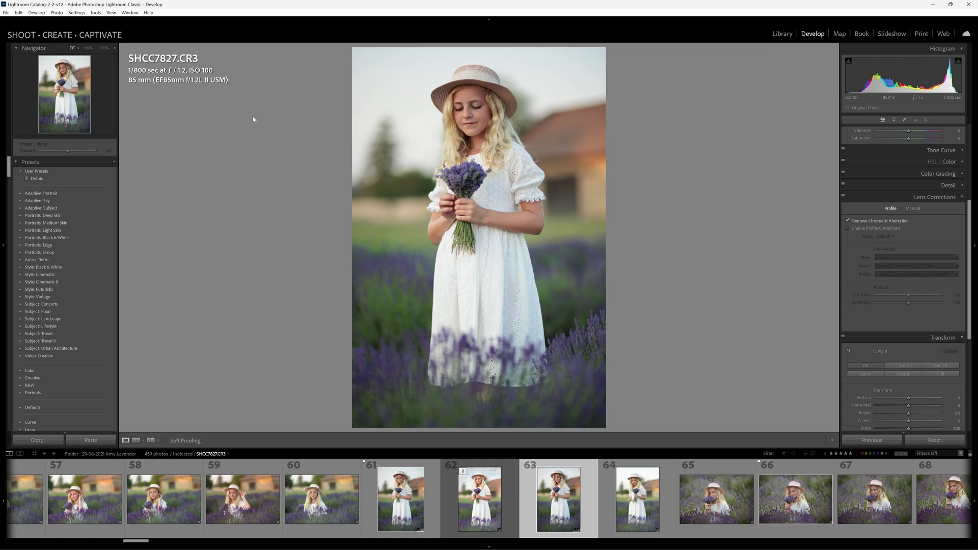
click(795, 499)
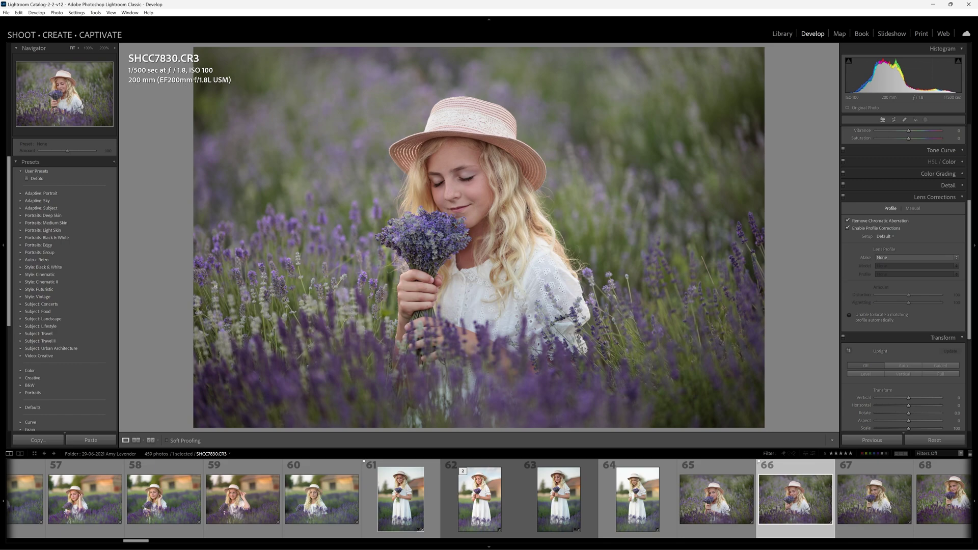
click(585, 301)
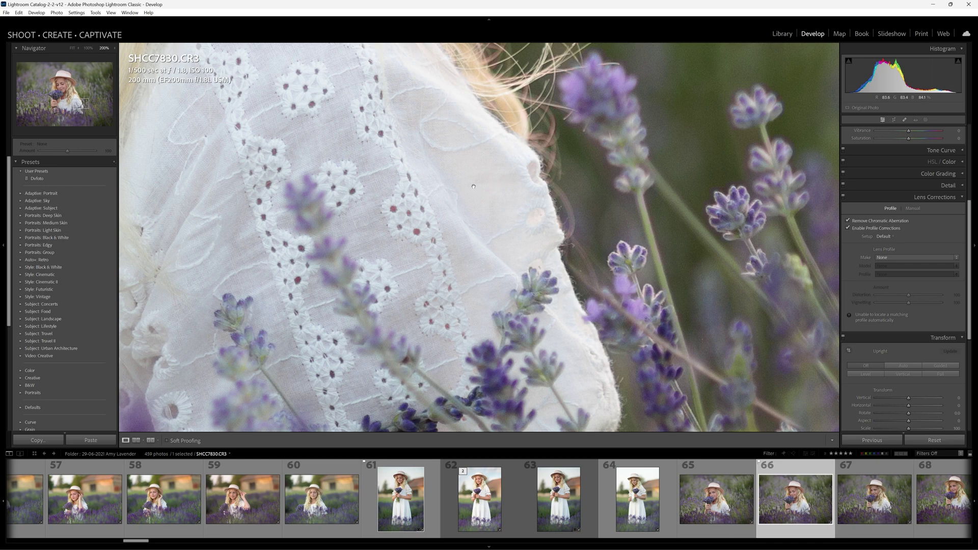
click(587, 483)
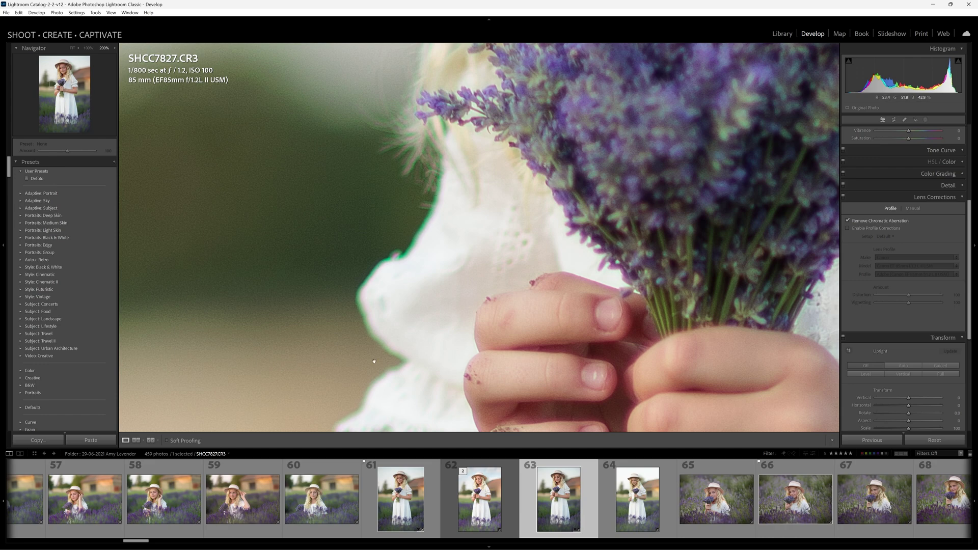
Zoom to 200% and pan across dress, hands and bouquet to the sleeve's lace cuff and arm
click(440, 205)
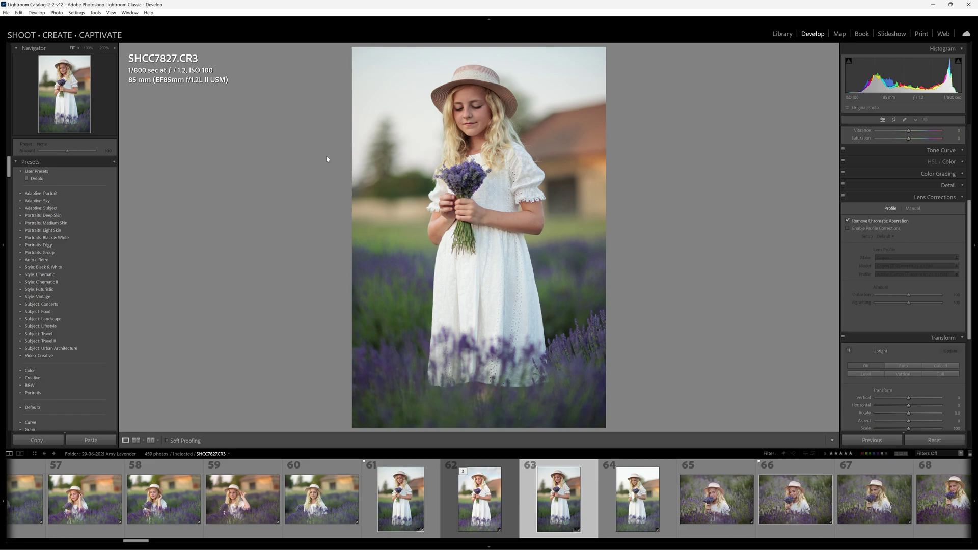
click(529, 178)
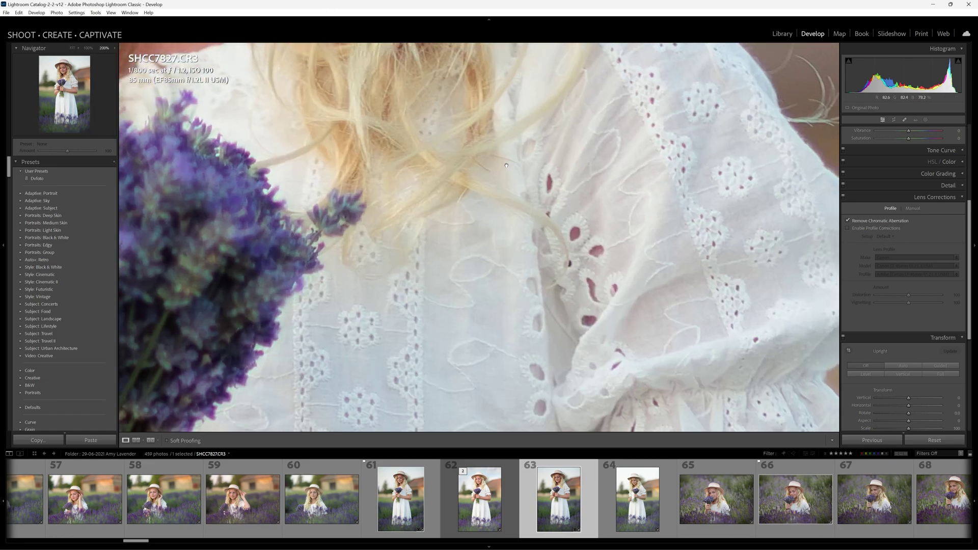
drag(561, 286, 427, 235)
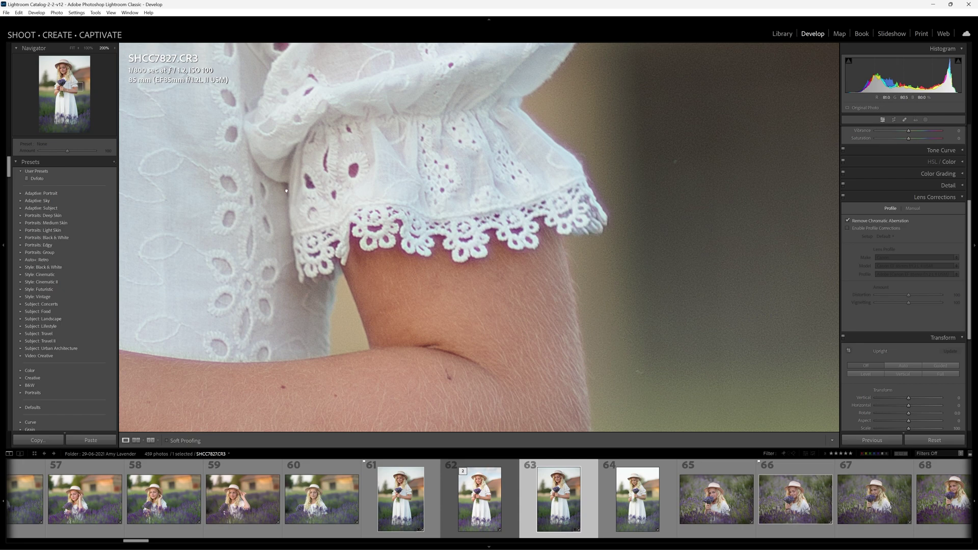
drag(286, 191, 582, 160)
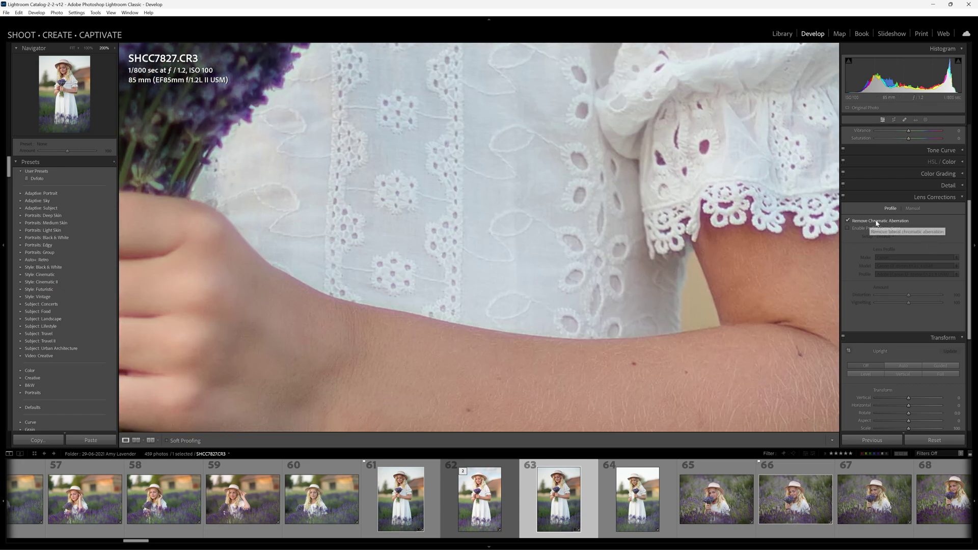
drag(499, 152, 583, 186)
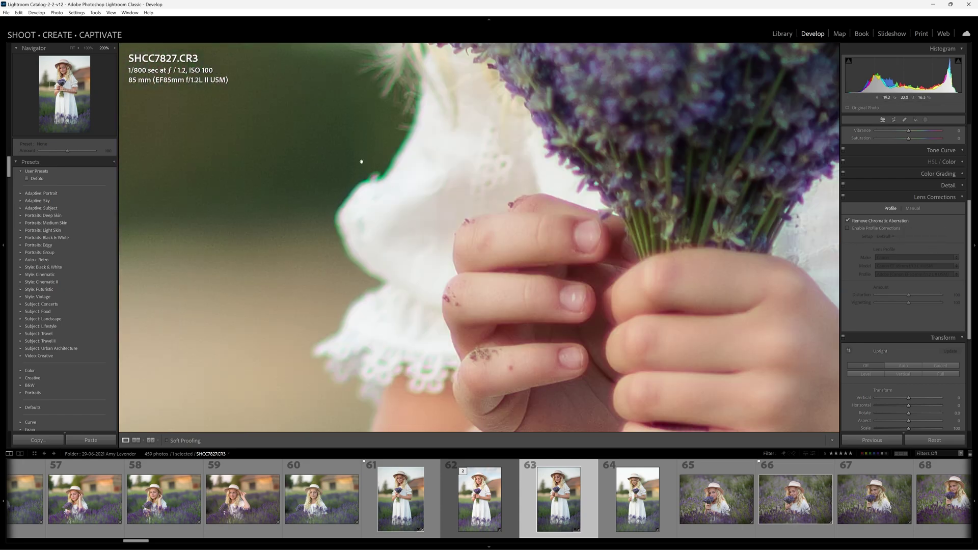
click(426, 162)
click(515, 179)
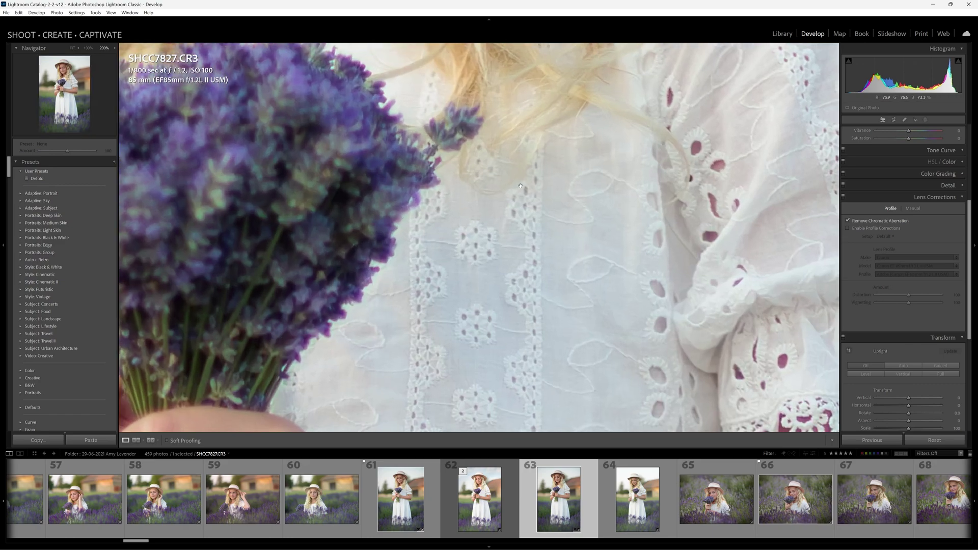
drag(545, 365, 544, 222)
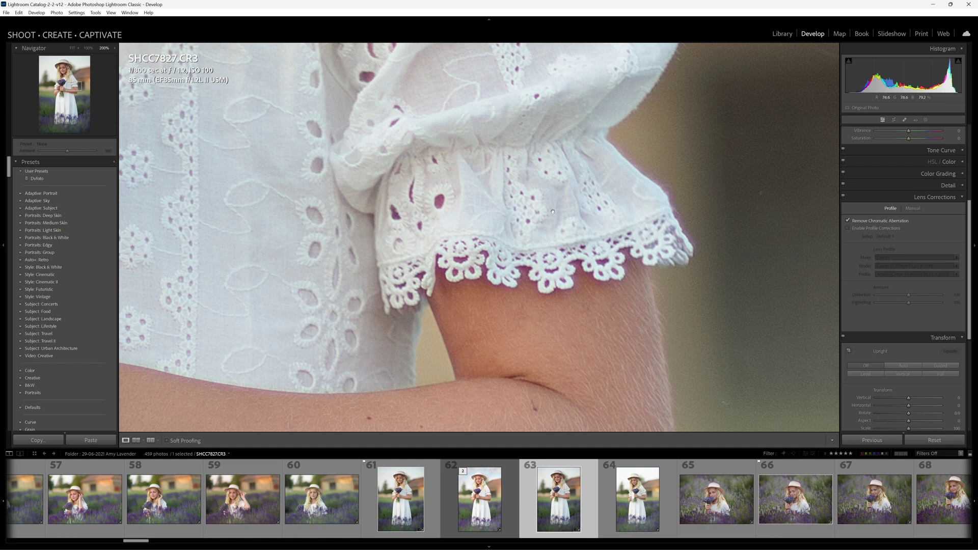
Switch Lens Corrections to Manual and magnify the hands and bouquet to 200%
click(916, 209)
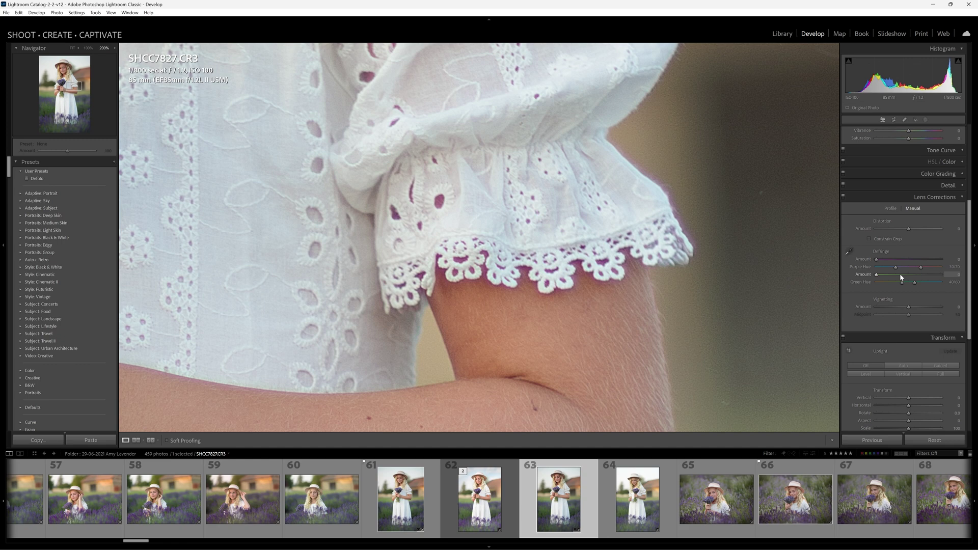
drag(311, 218, 312, 215)
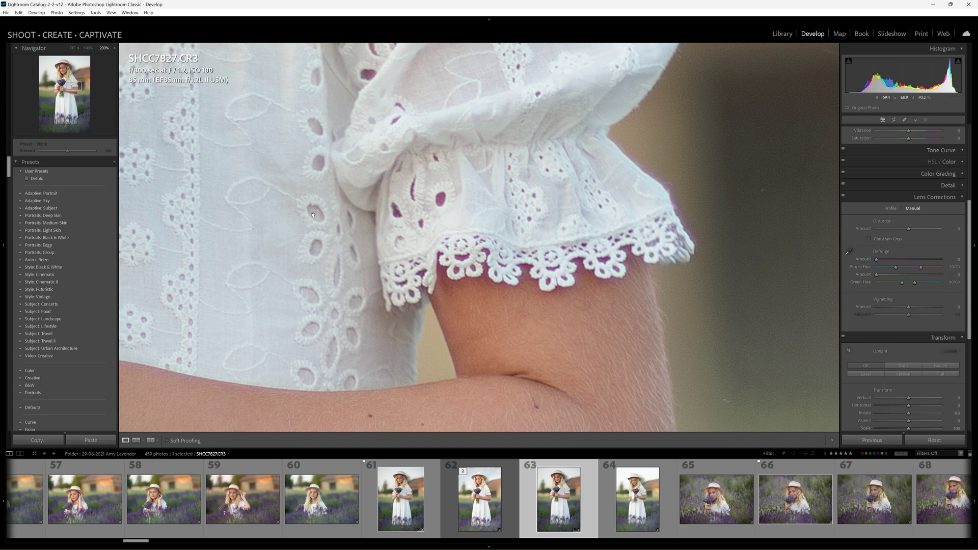
click(280, 203)
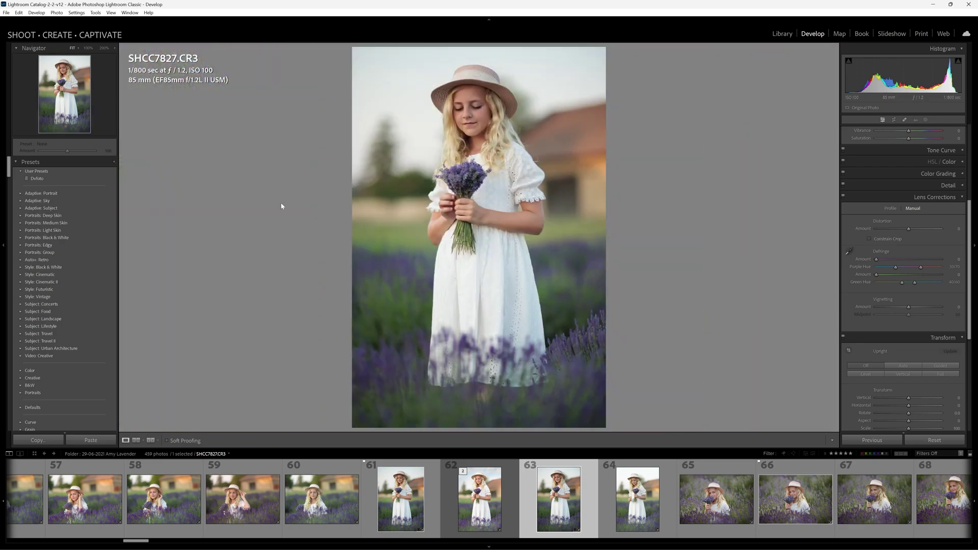
click(439, 190)
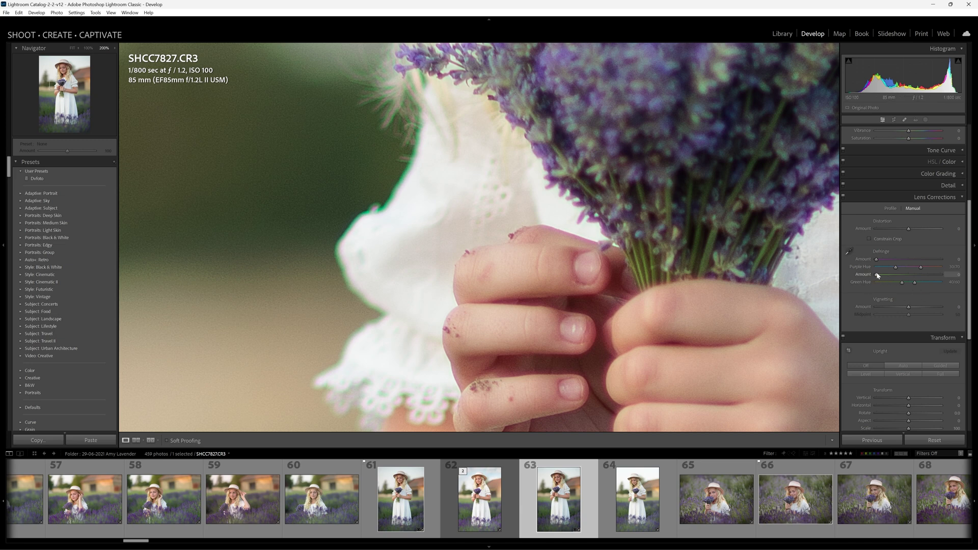
Set Defringe Green Amount to 5 and Green Hue to 32/60, comparing before and after
drag(876, 274, 894, 277)
drag(902, 285, 891, 283)
click(844, 196)
click(843, 197)
drag(901, 283, 899, 284)
drag(594, 172, 227, 174)
drag(764, 286, 648, 335)
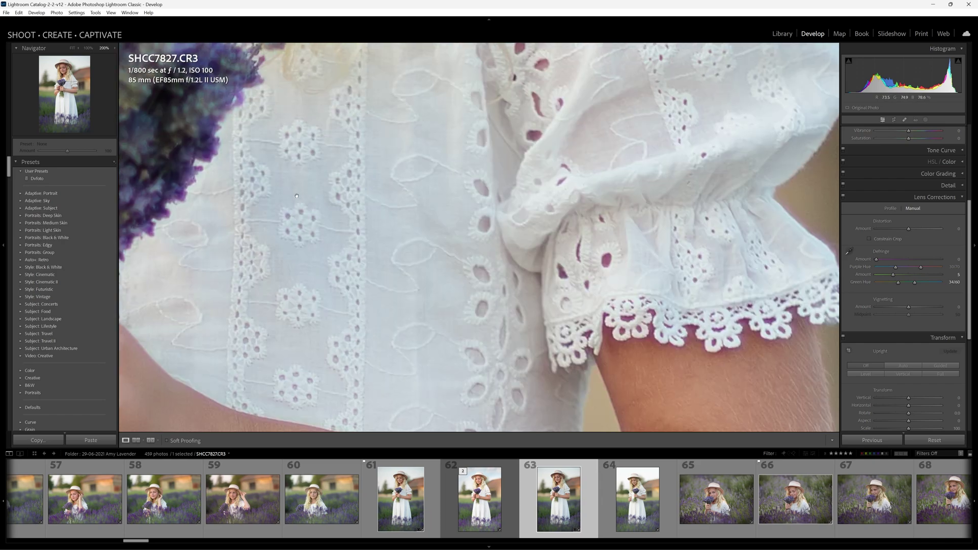
Center the sleeve's lace cuff and raise Defringe Purple Amount from 3 to 9
drag(300, 398, 310, 148)
drag(387, 377, 443, 163)
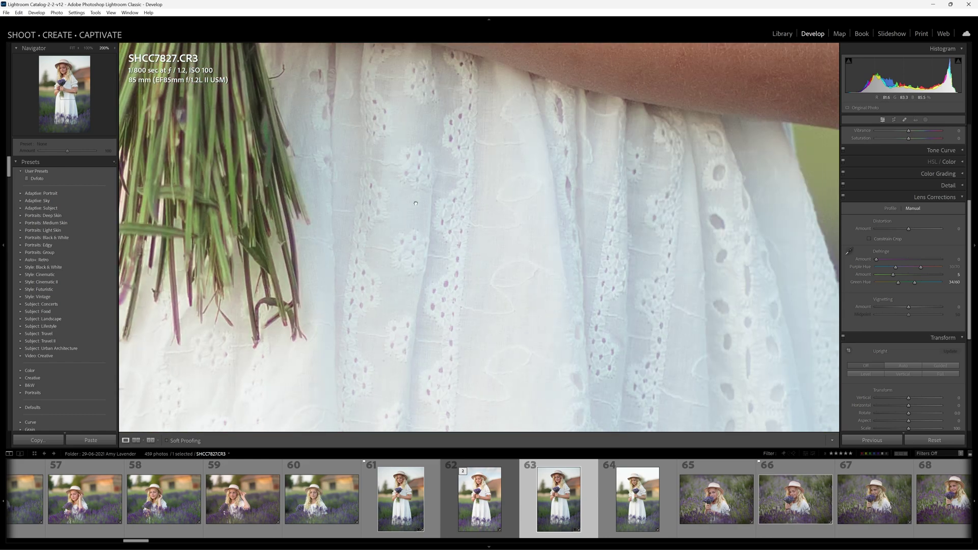
drag(316, 282, 375, 176)
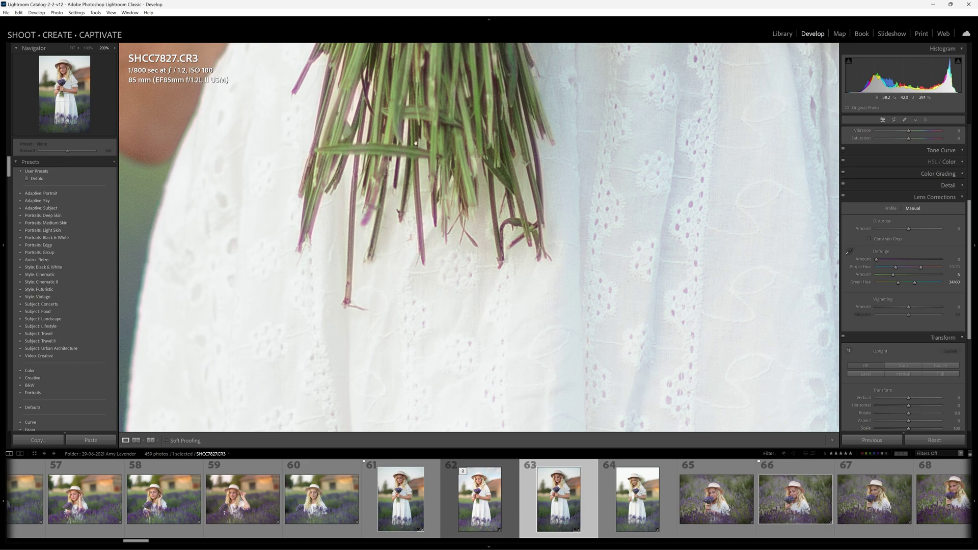
drag(415, 143, 444, 295)
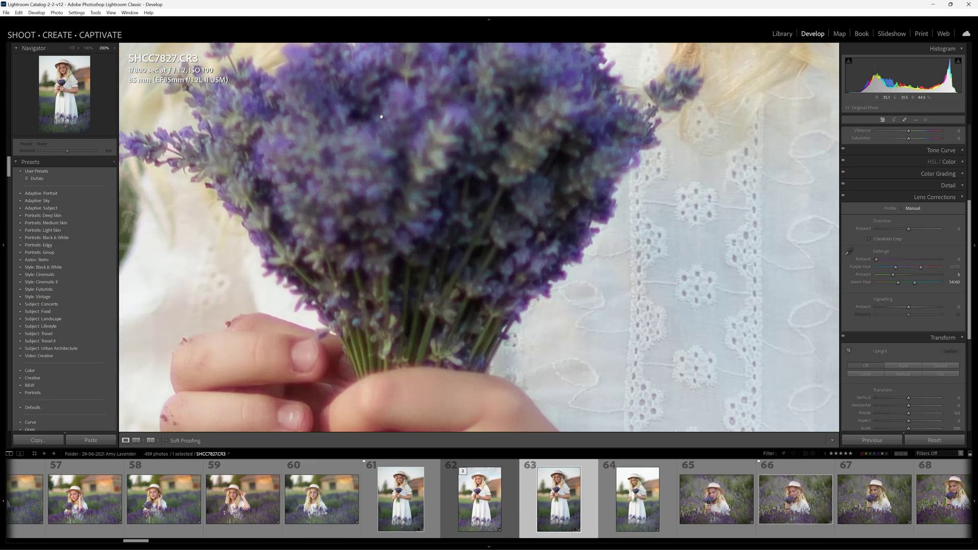
drag(646, 307, 393, 186)
drag(664, 232, 303, 185)
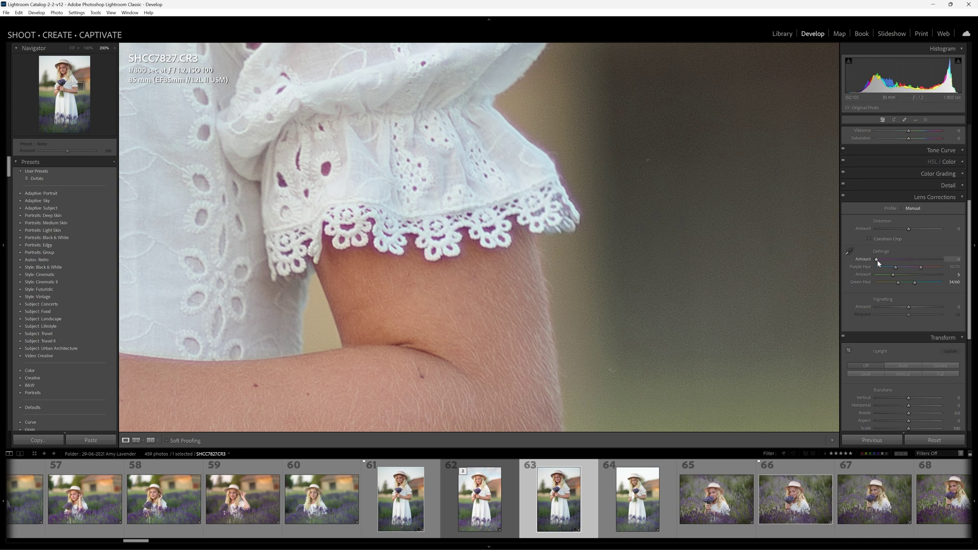
drag(876, 261, 886, 261)
drag(885, 259, 915, 260)
Compare before and after on the lace sleeve and settle Purple Amount at 5
click(423, 209)
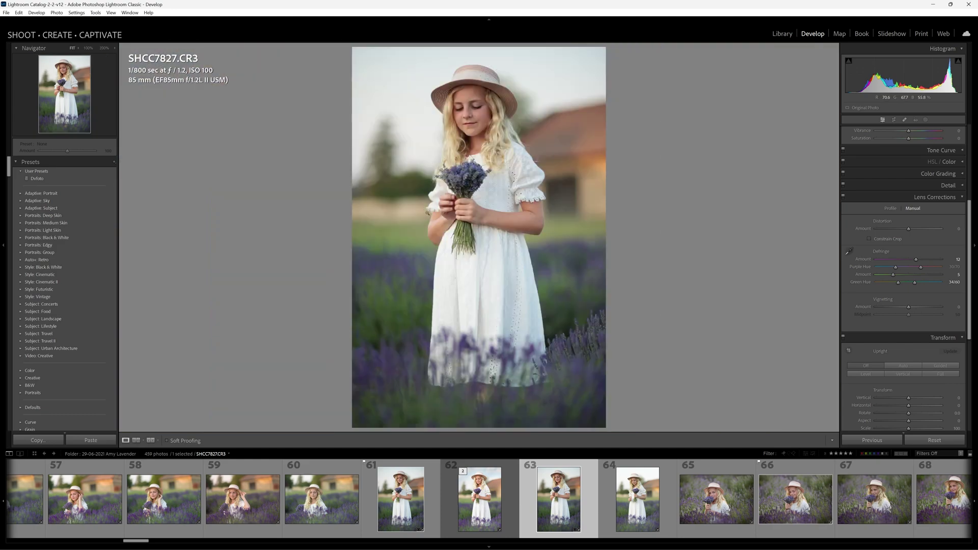
click(492, 253)
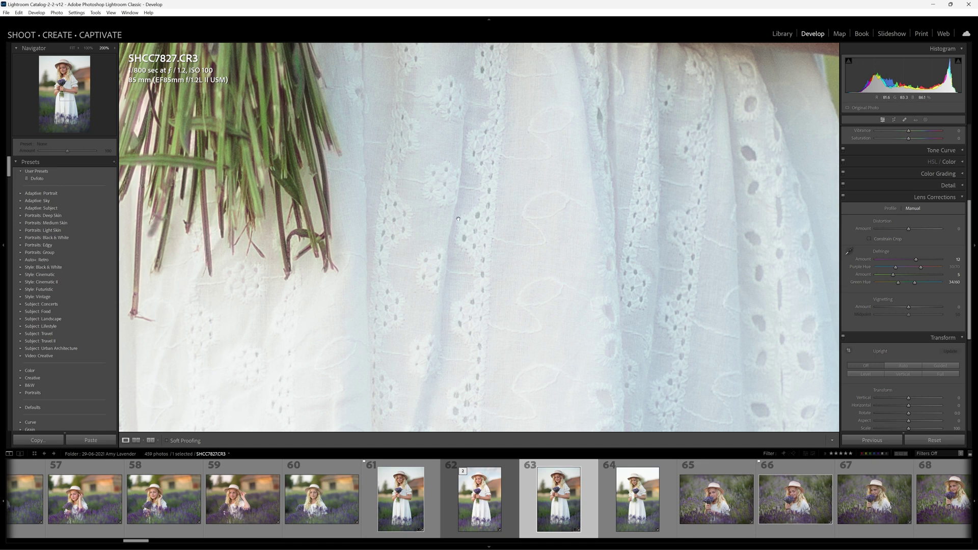
click(843, 197)
click(843, 197)
drag(606, 200, 482, 238)
drag(464, 204, 482, 255)
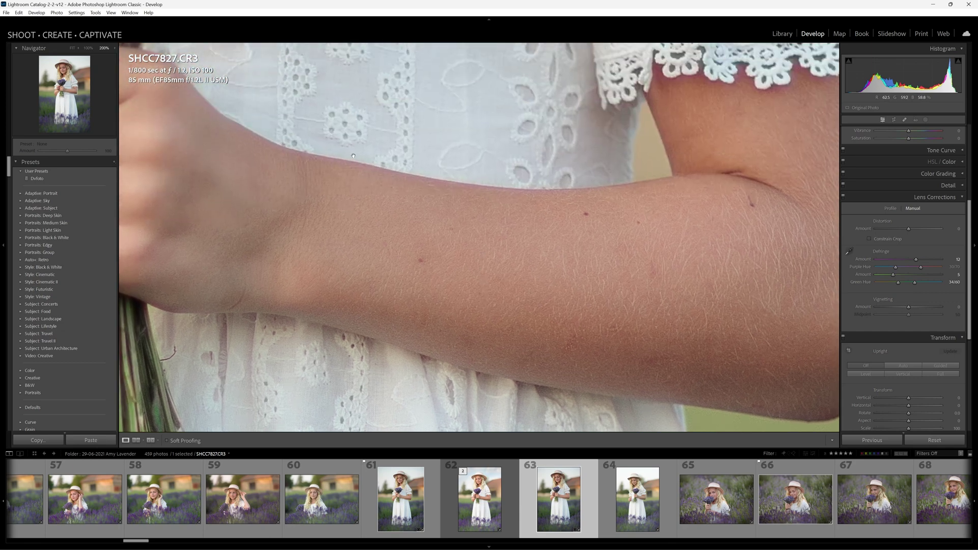
drag(403, 163, 210, 213)
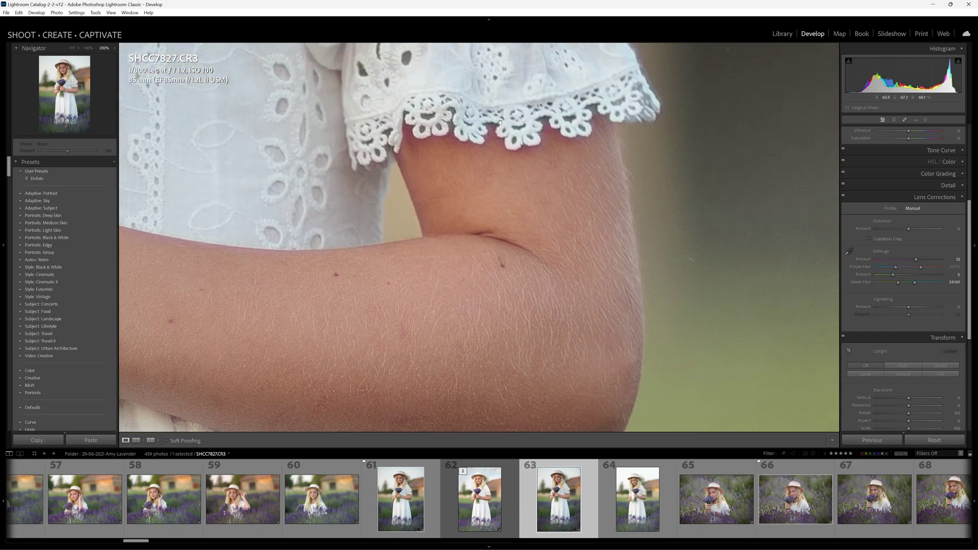
drag(561, 112, 485, 211)
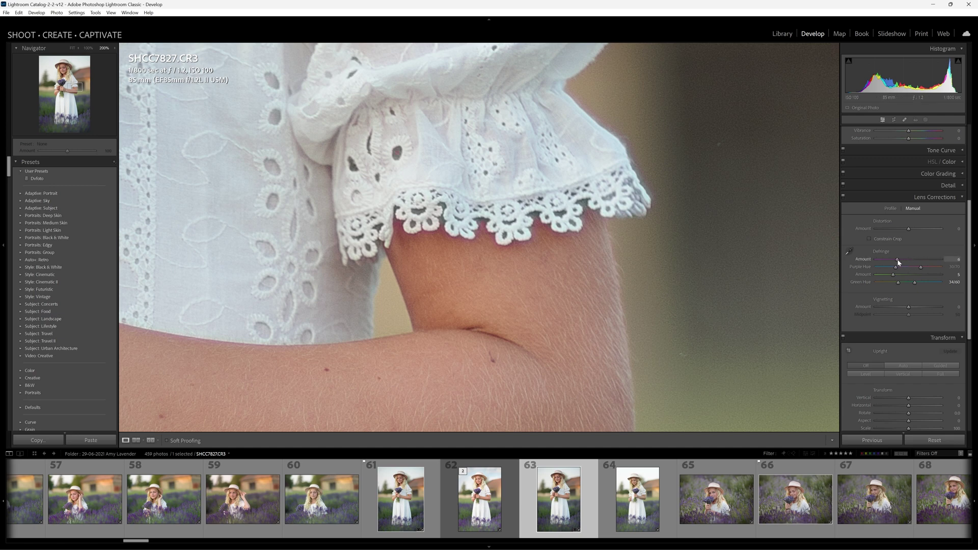
drag(897, 260, 888, 260)
click(514, 149)
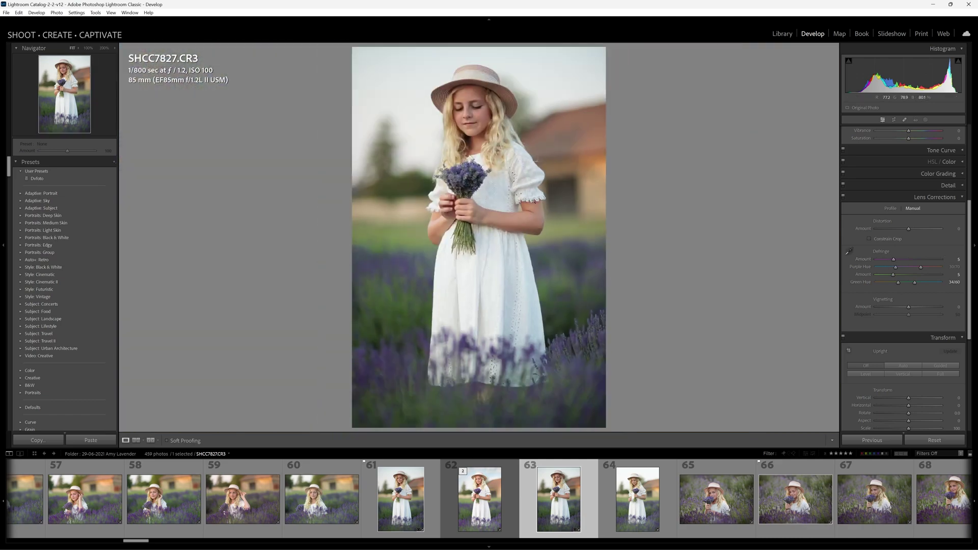
click(548, 186)
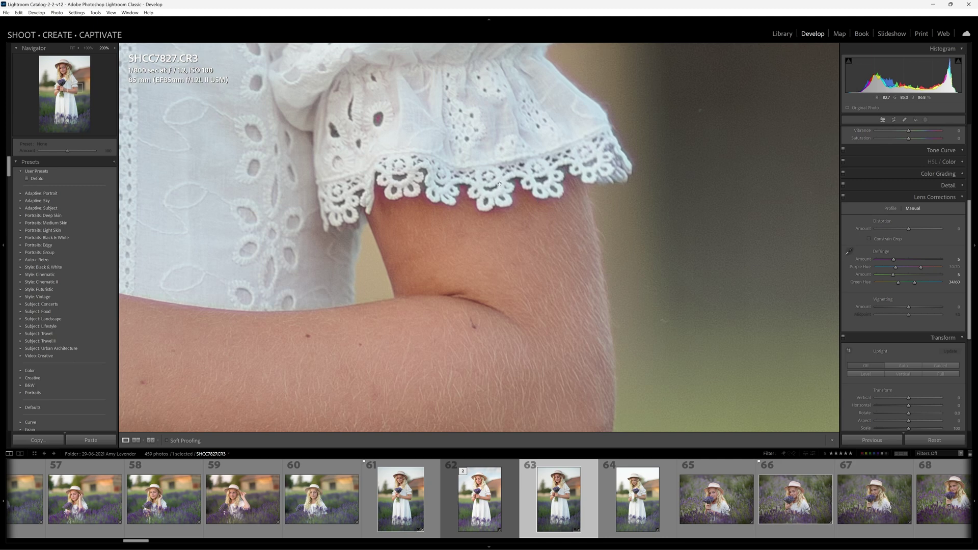
Set Purple Amount to 3 and Purple Hue to 30/72, then compare and return to Fit
drag(920, 268, 931, 268)
drag(895, 261, 888, 261)
drag(285, 262, 483, 252)
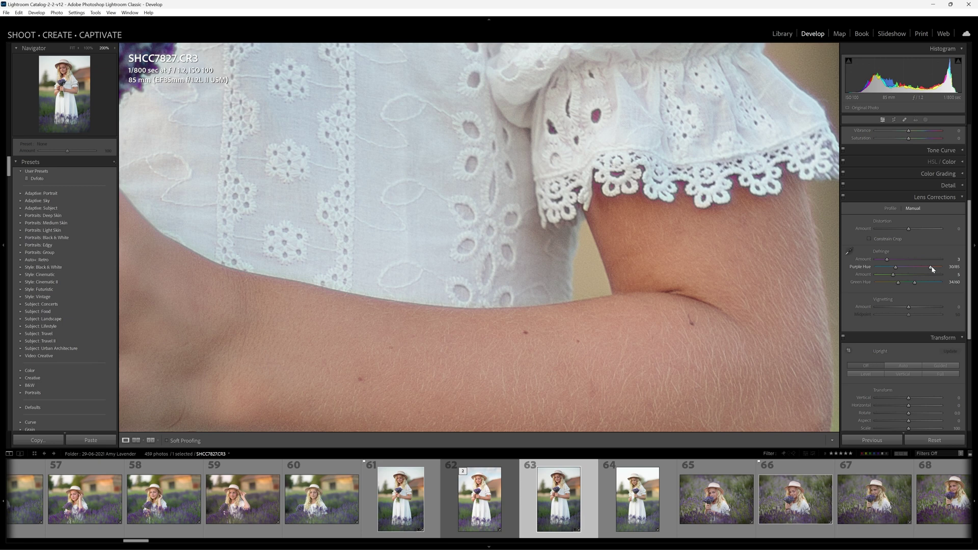
drag(932, 269, 922, 270)
click(843, 197)
click(843, 197)
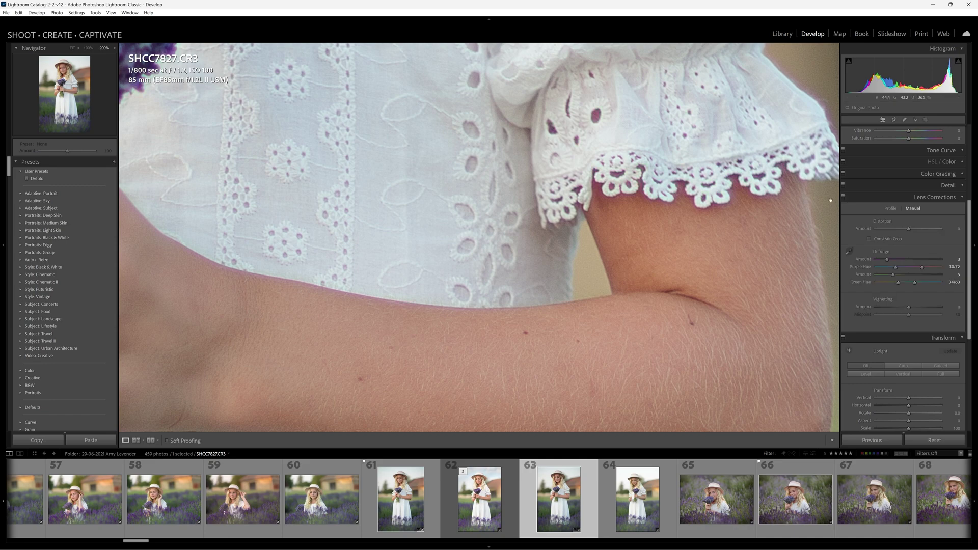
click(435, 181)
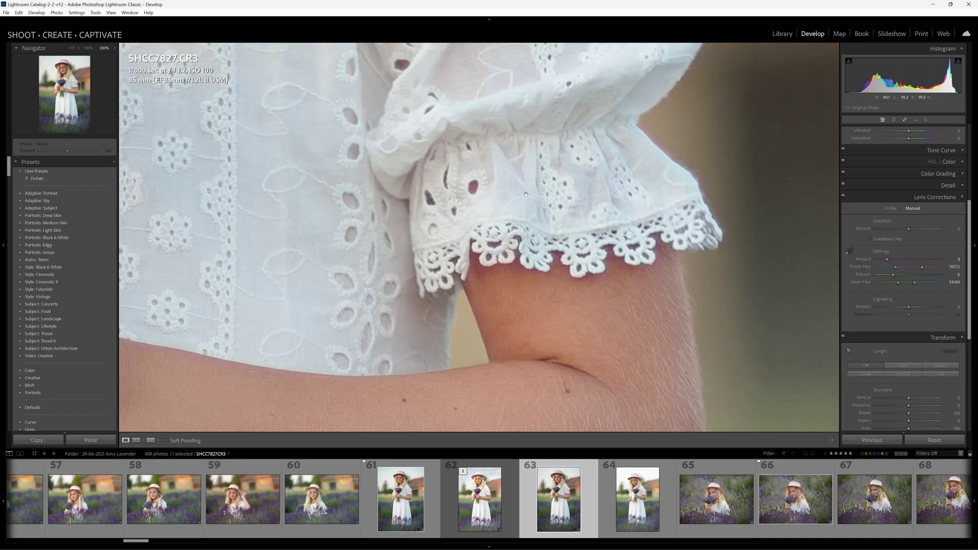
click(527, 199)
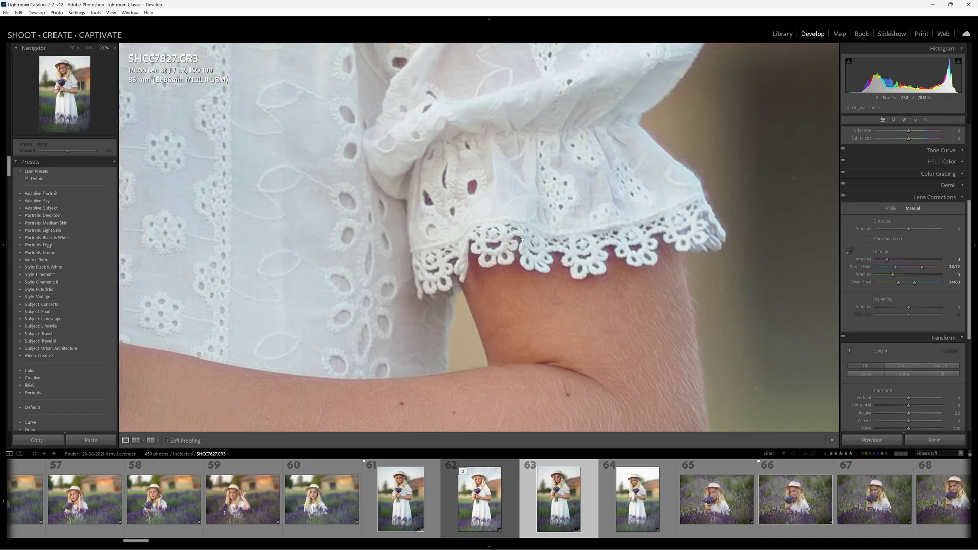
click(441, 230)
click(479, 245)
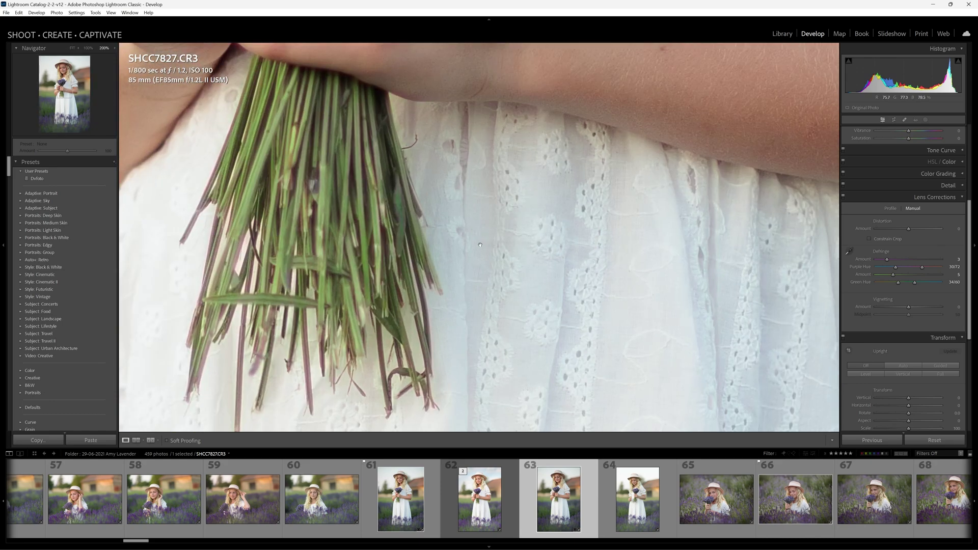
click(370, 320)
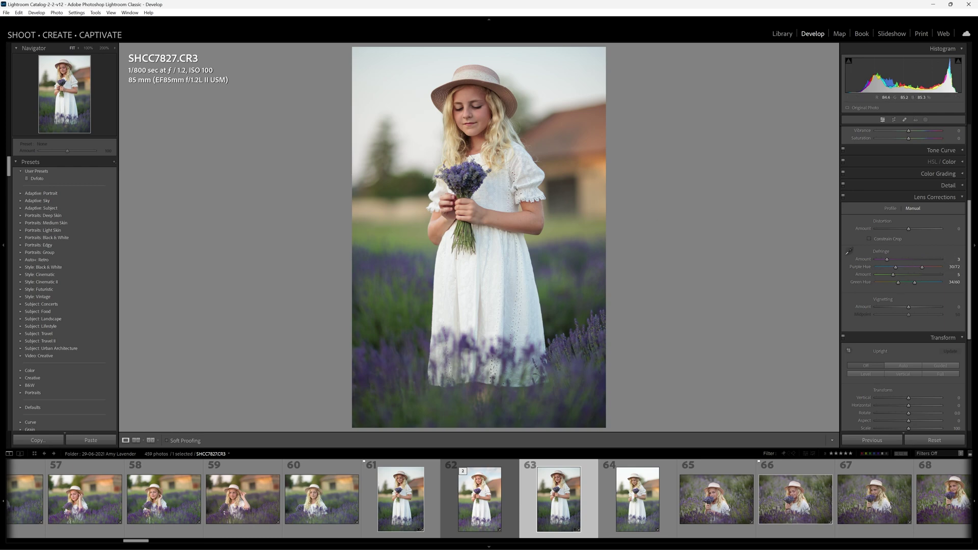
Reset Defringe and sample the green fringe near the bouquet and dress with the Fringe Color Selector
alt+click(886, 251)
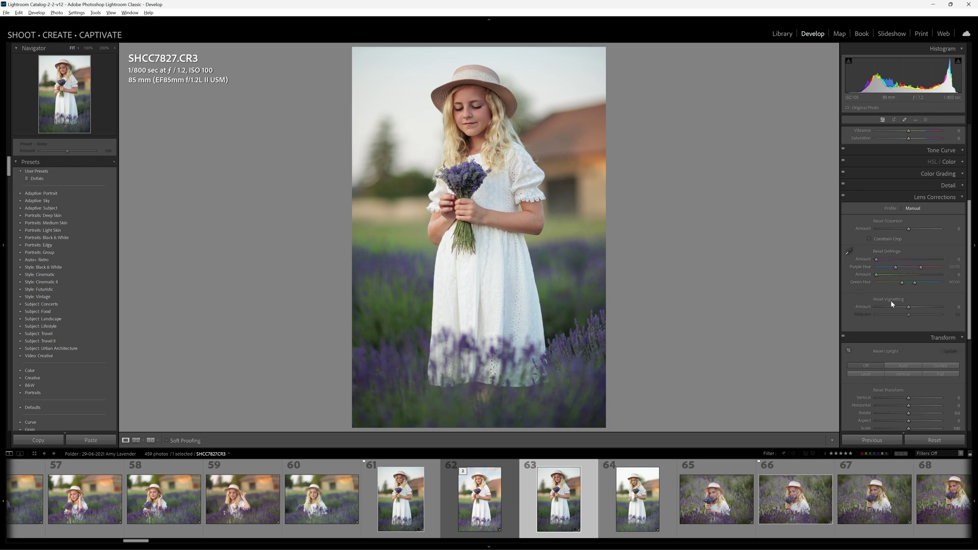
click(849, 251)
click(426, 185)
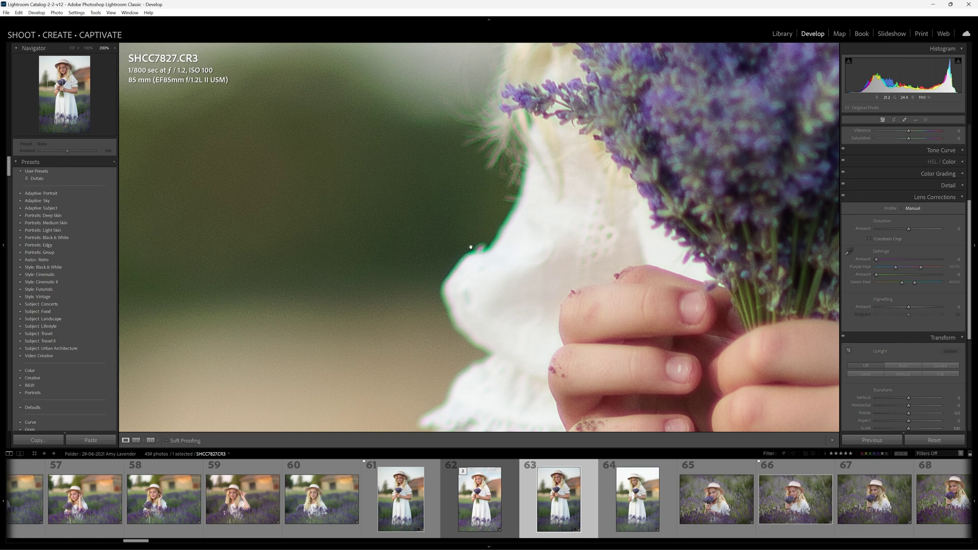
click(849, 251)
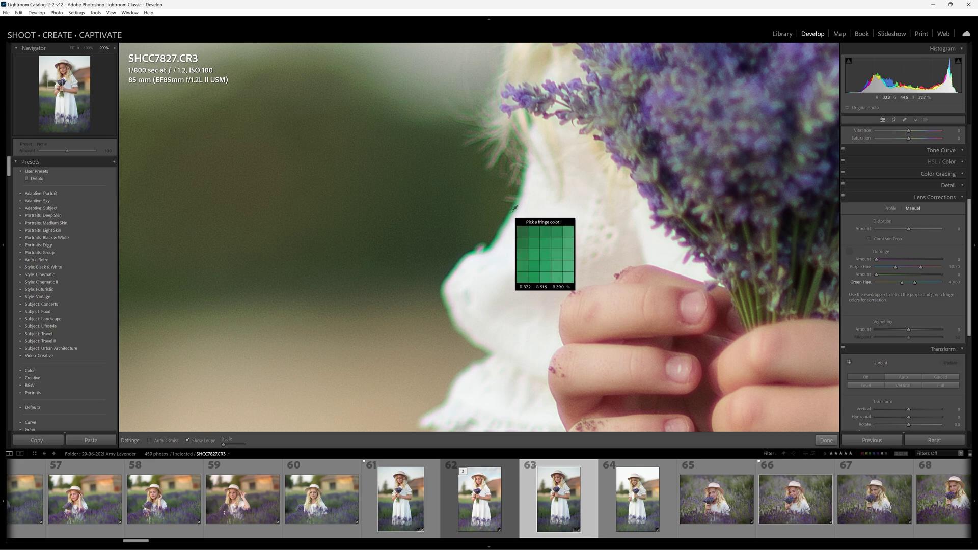
click(513, 208)
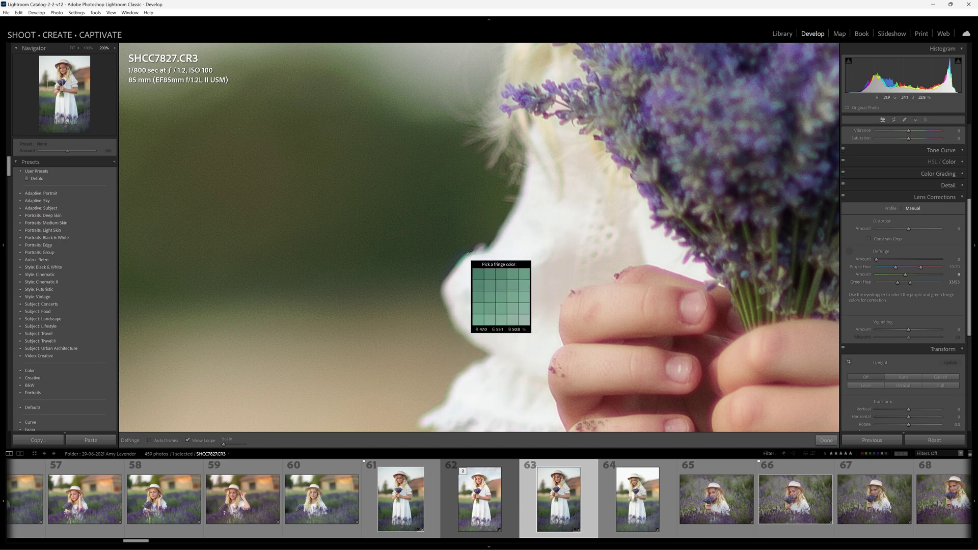
click(479, 266)
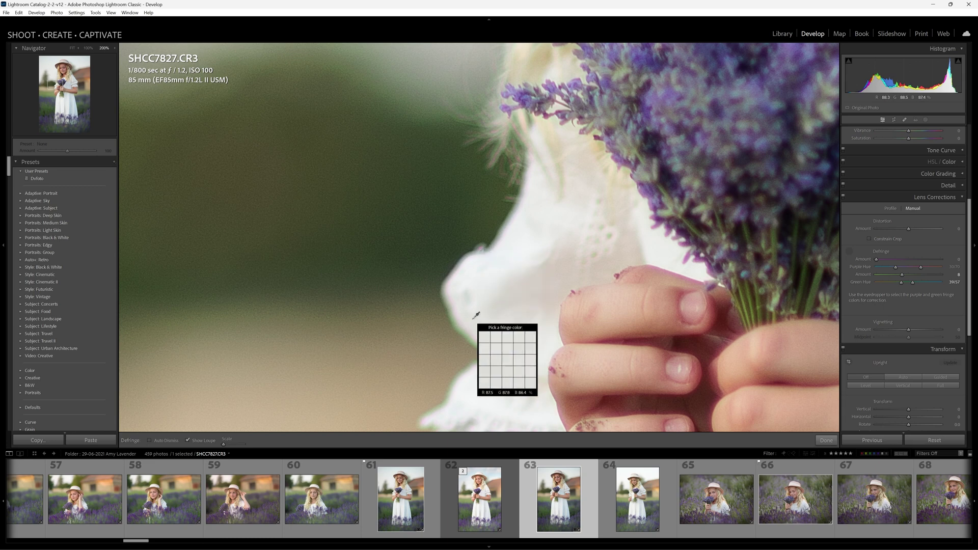
click(477, 340)
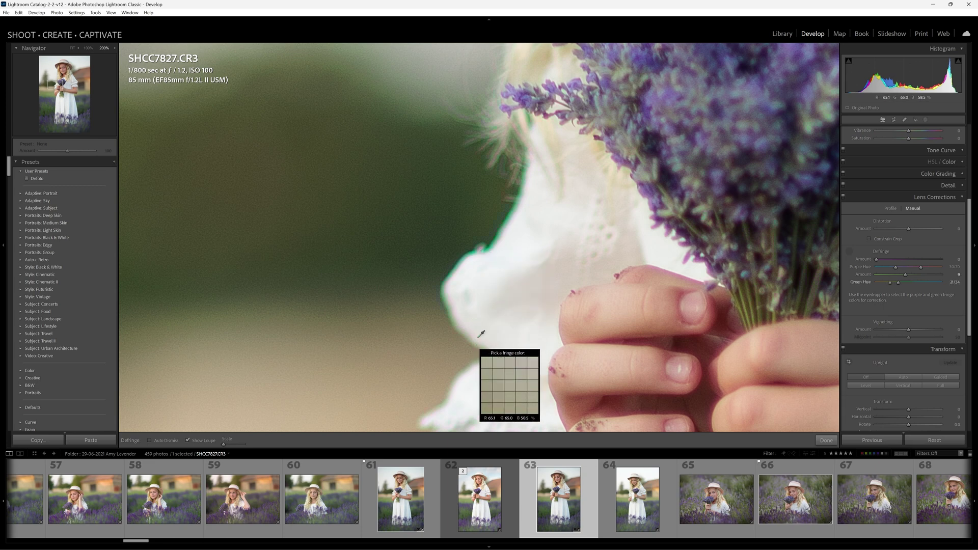
click(469, 329)
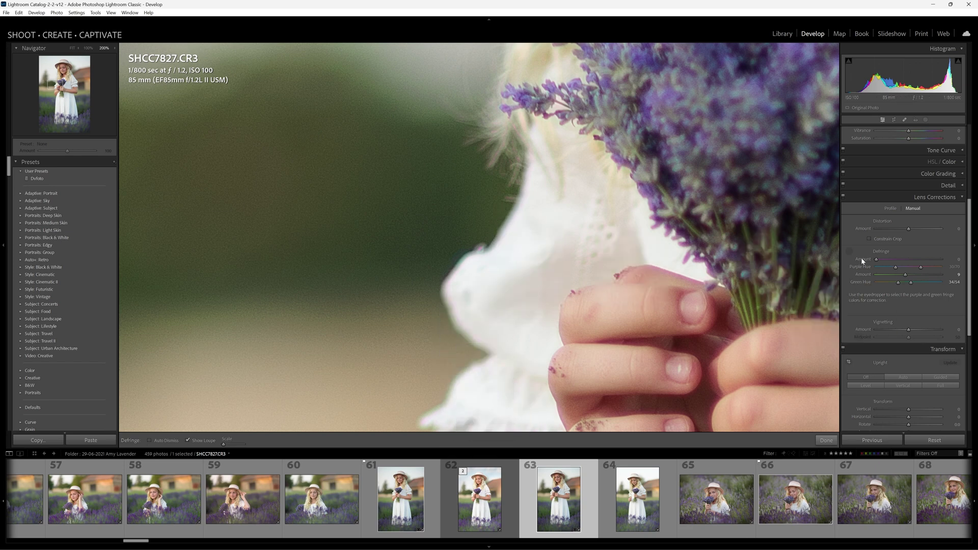
Fine-tune Green Amount to 6 and Green Hue to 24/54
drag(905, 276, 892, 277)
drag(893, 275, 893, 285)
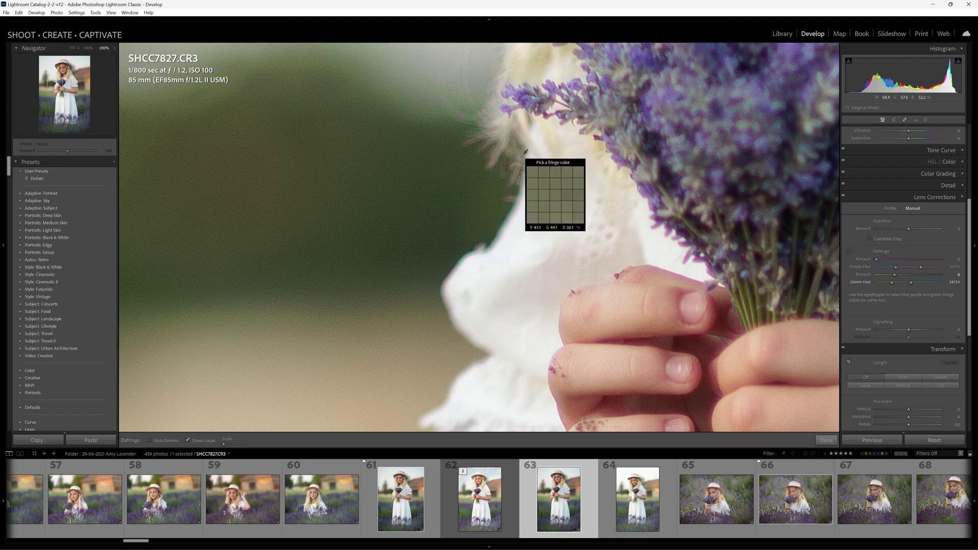
click(846, 250)
drag(835, 255, 405, 221)
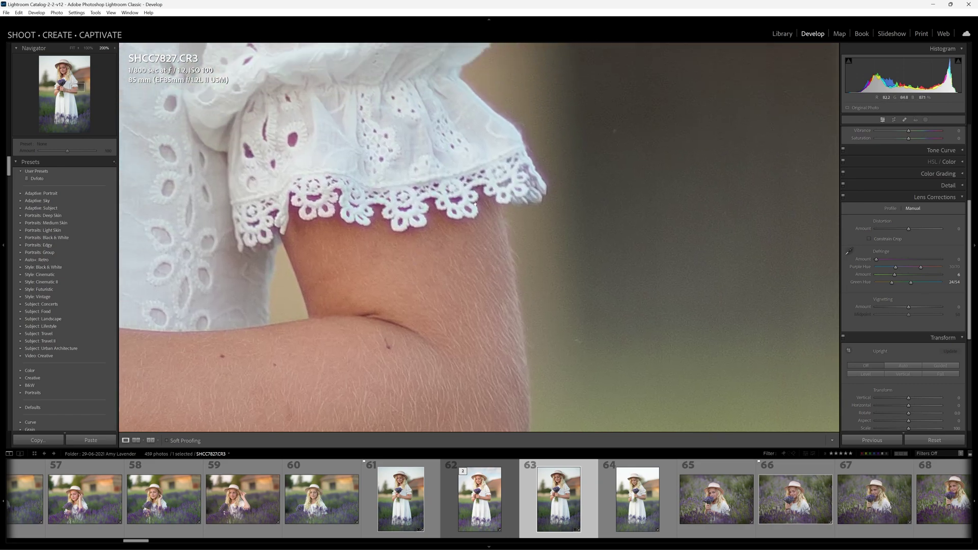
Sample the purple fringe on the sleeve lace with the Fringe Color Selector
click(849, 251)
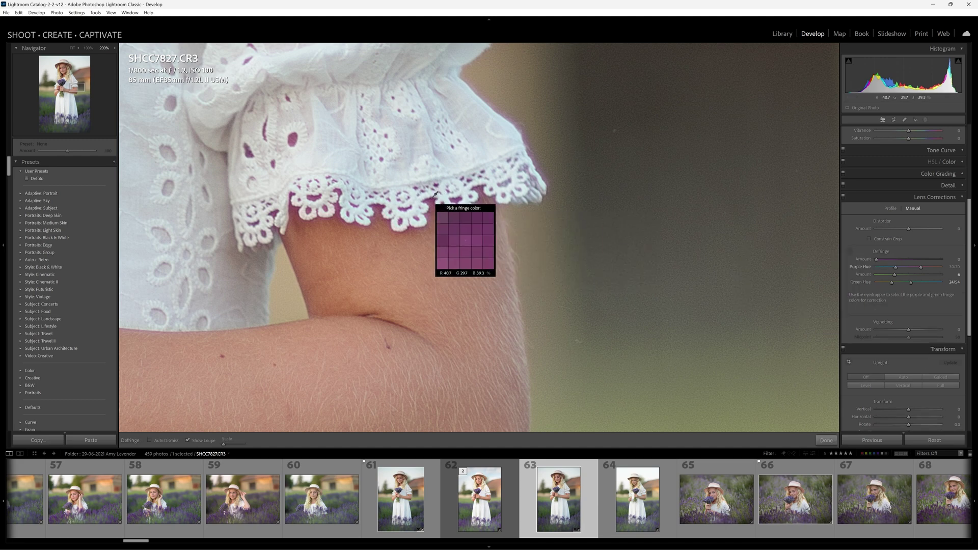
click(435, 194)
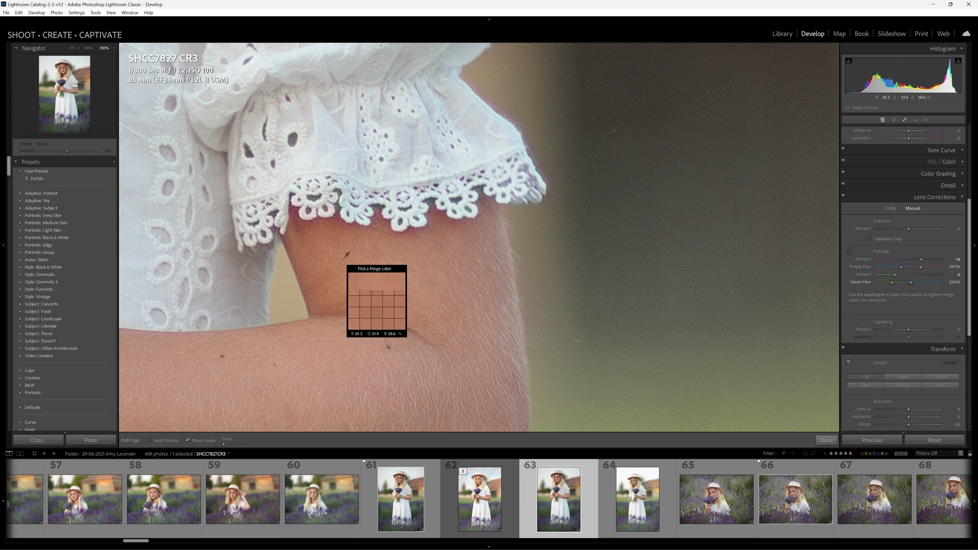
click(850, 250)
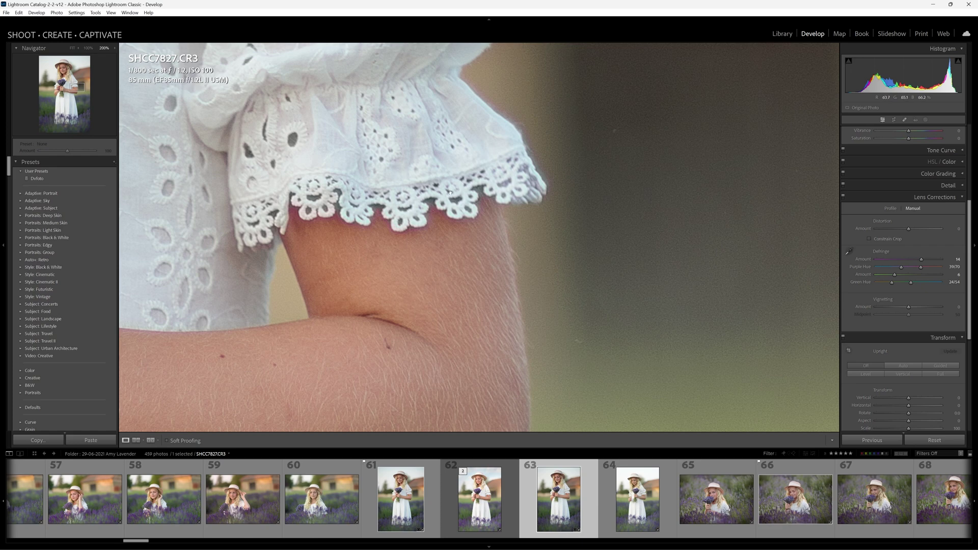
click(367, 219)
click(549, 197)
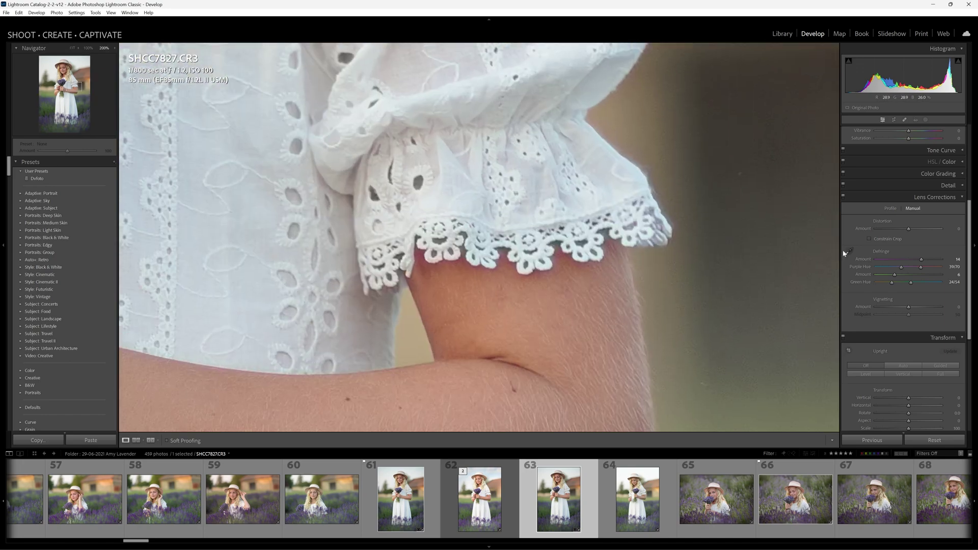
Lower Purple Amount to 3 and compare before and after at Fit and 200%
drag(921, 259, 889, 261)
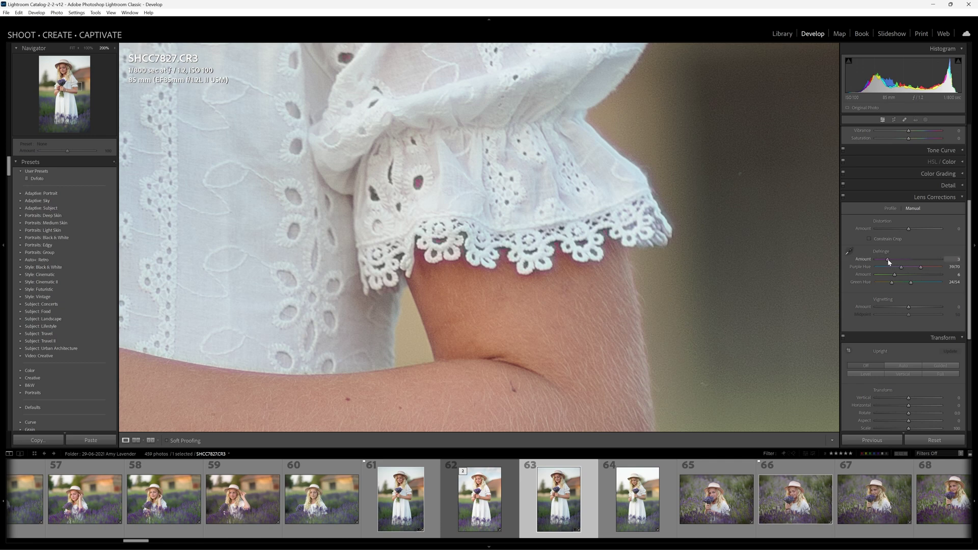
click(500, 256)
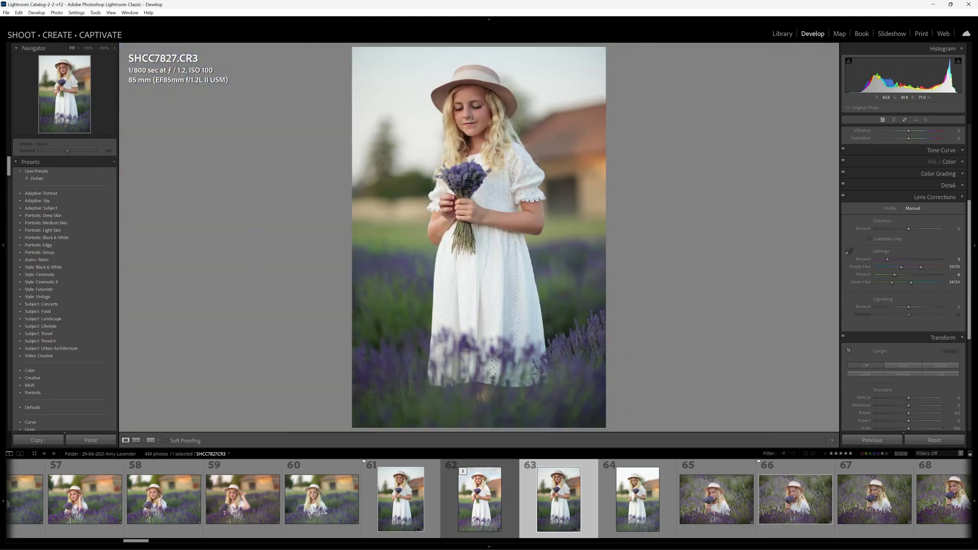
click(531, 214)
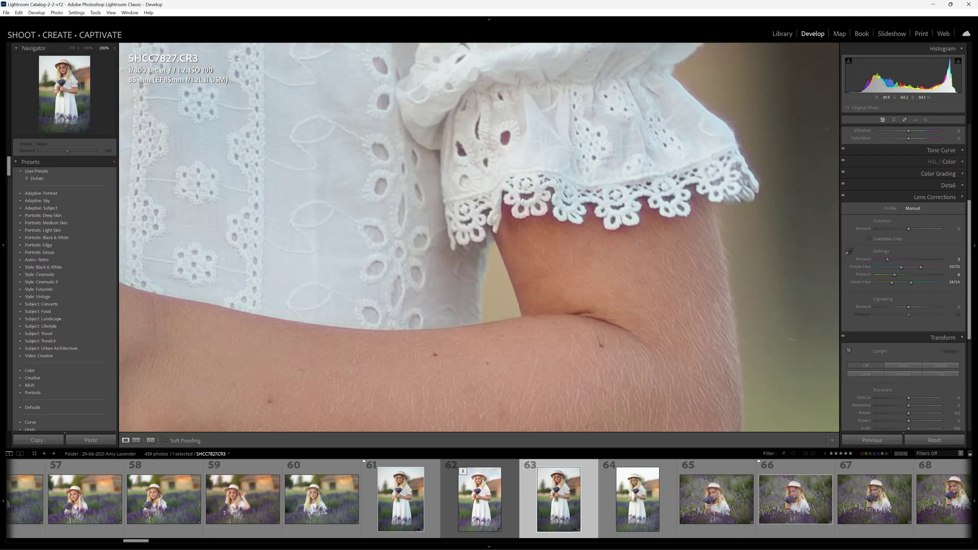
click(843, 196)
click(843, 196)
click(387, 166)
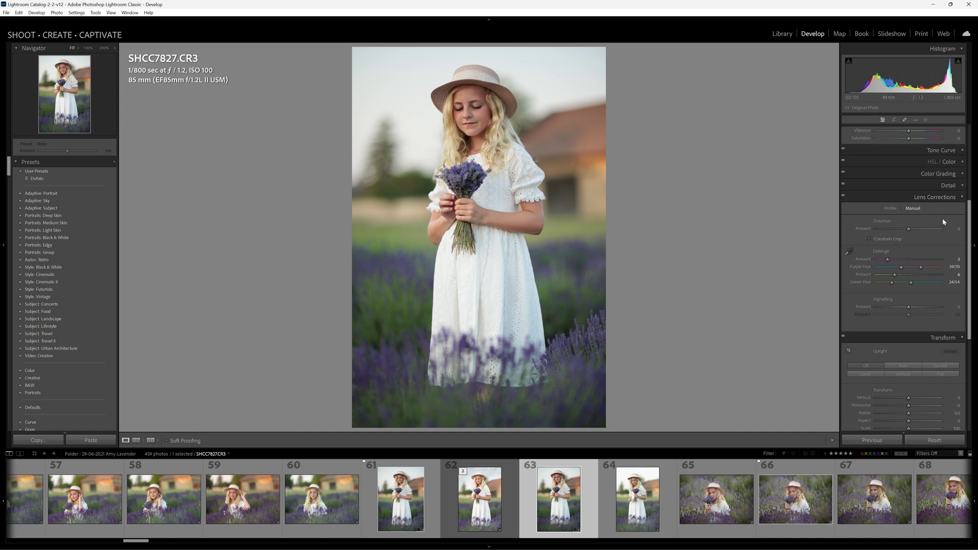
Enable profile corrections using the Canon EF 85mm f/1.2L II USM profile
click(891, 209)
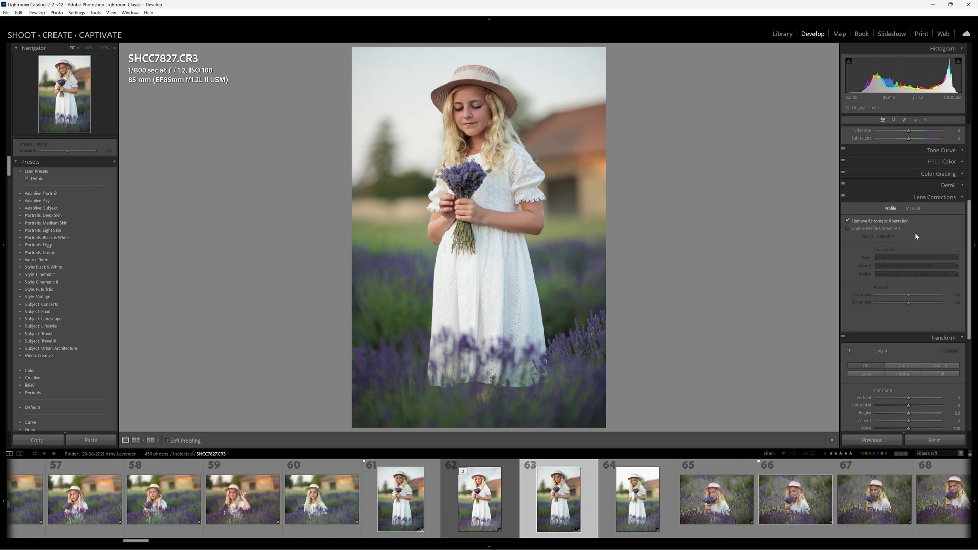
click(877, 229)
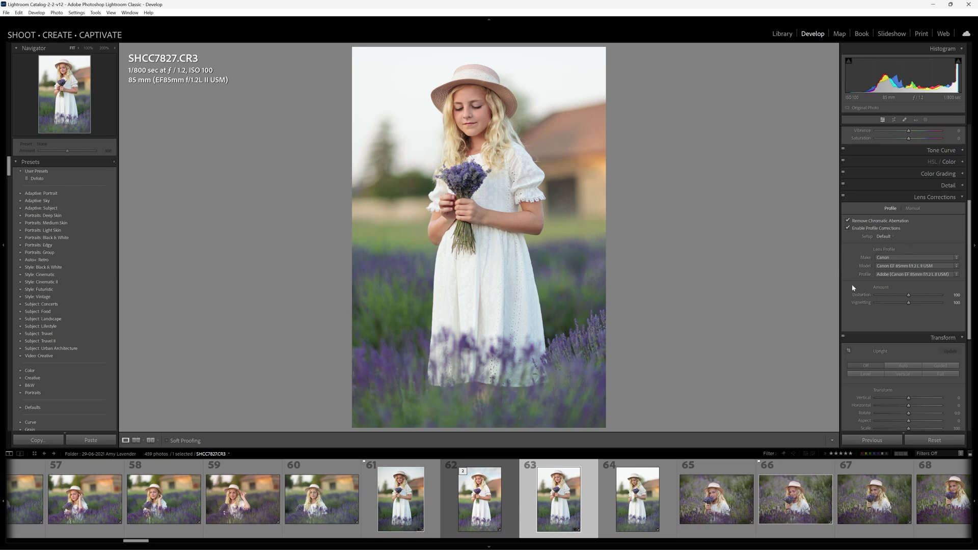
click(889, 258)
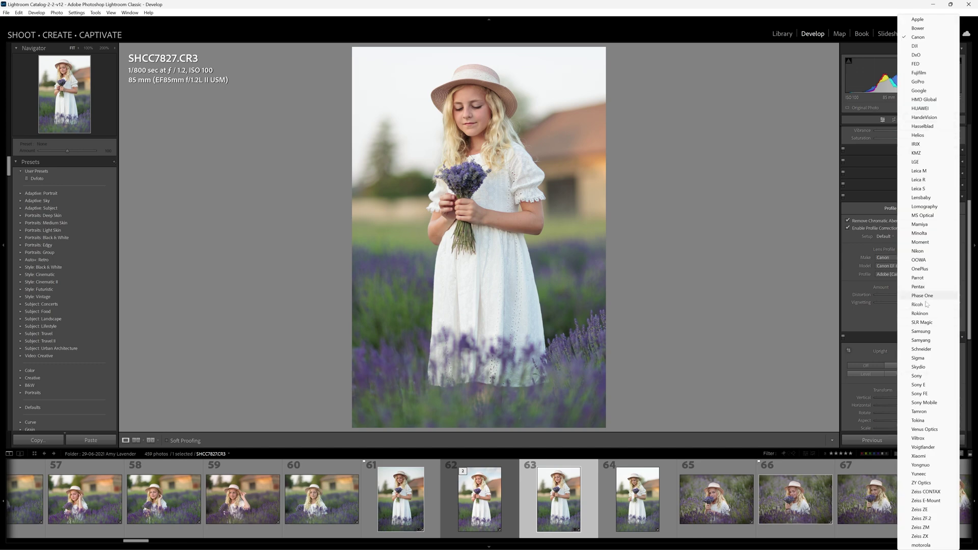
click(851, 279)
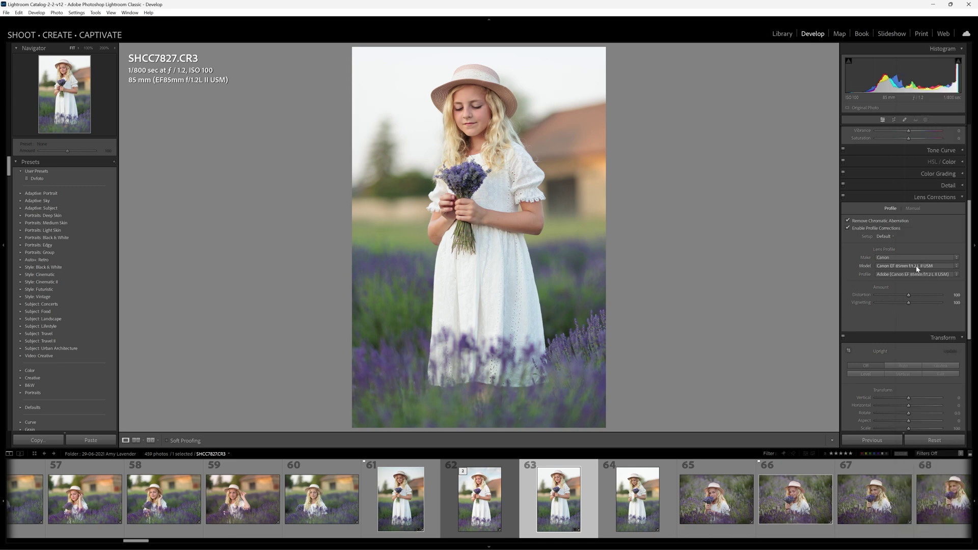
click(897, 267)
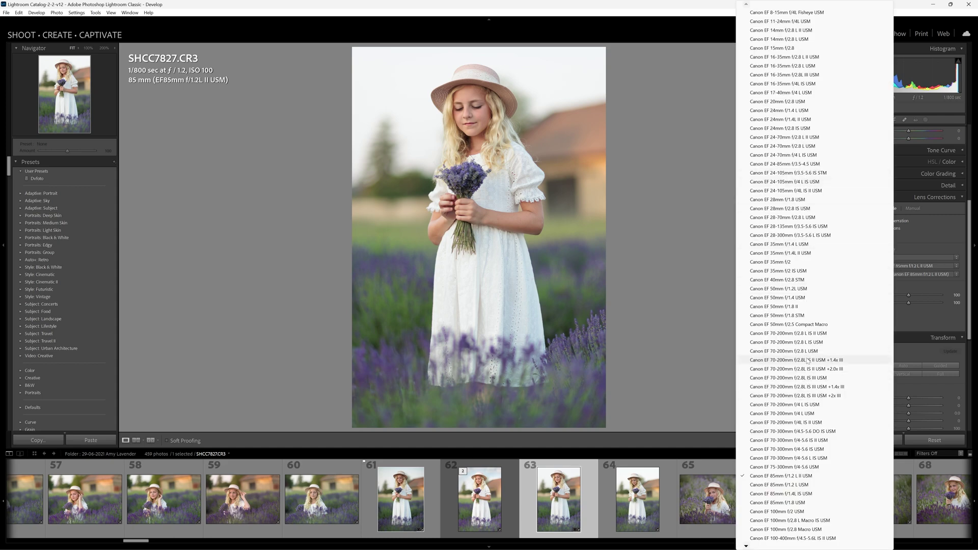
click(696, 233)
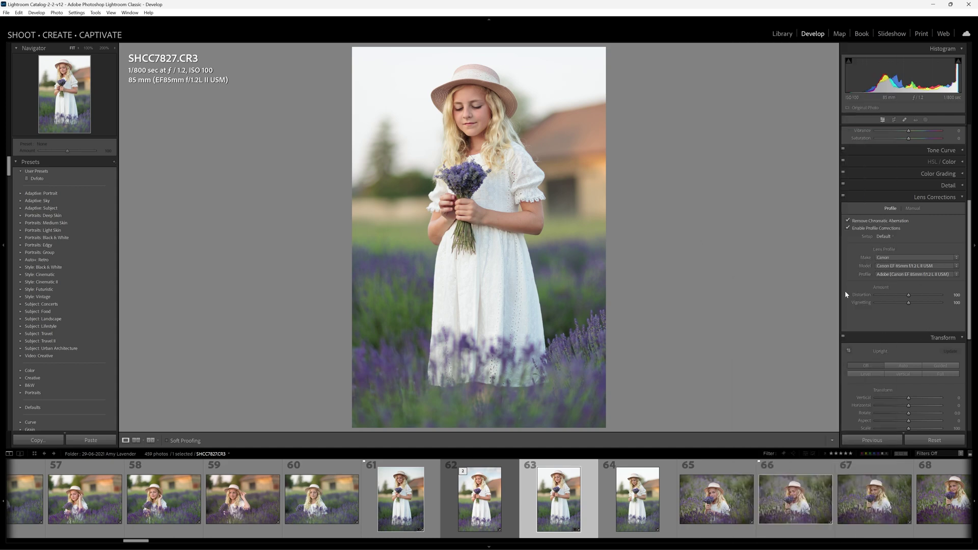
click(869, 228)
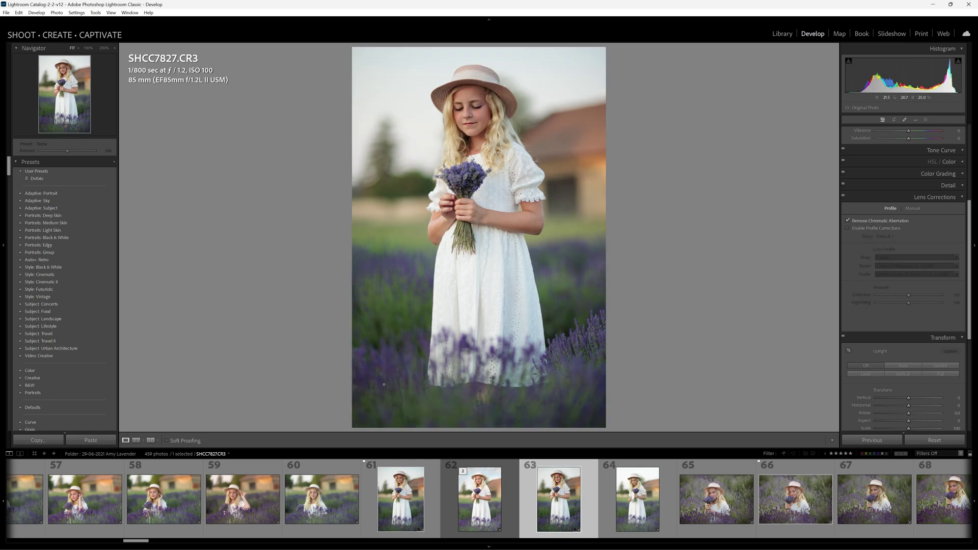
key(ctrl+z)
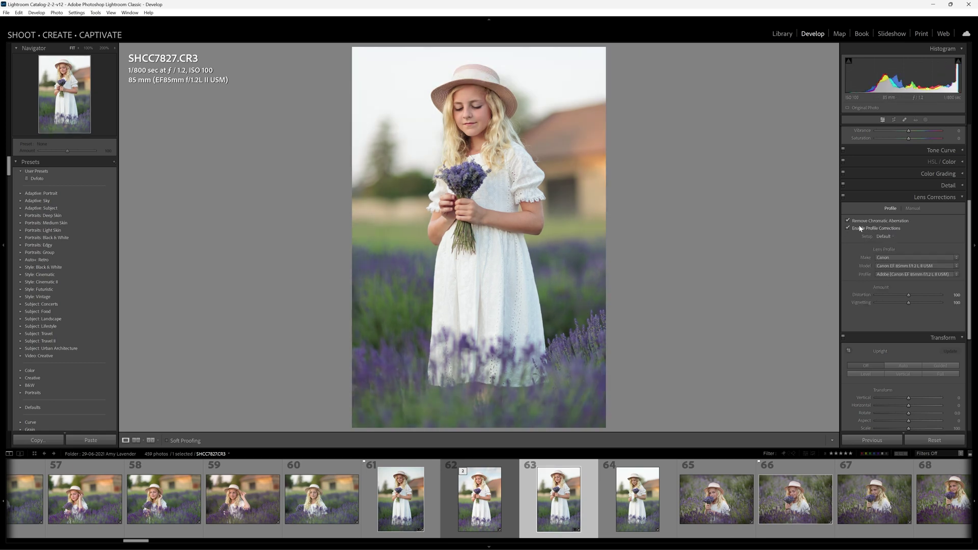